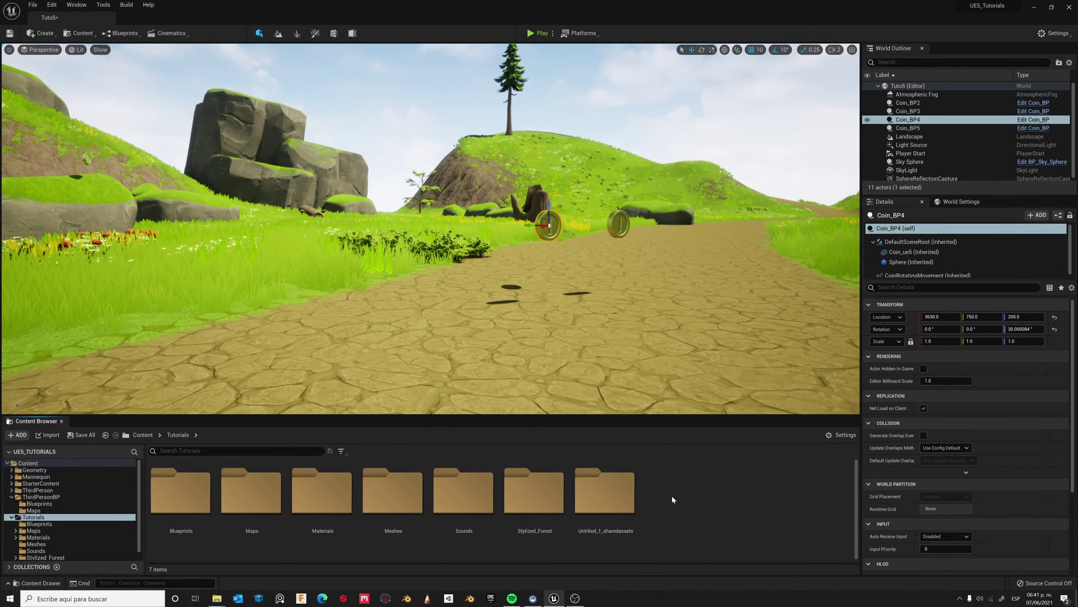
Create an 'Interface' folder in Tutorials and open it.
right_click(672, 500)
left_click(708, 250)
type("Interface")
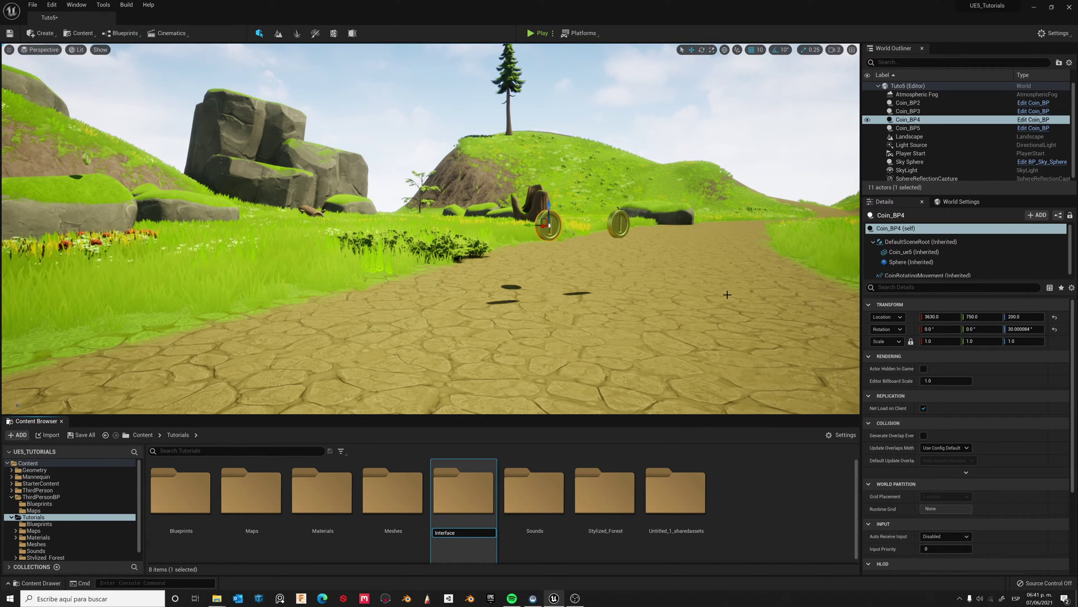
key("Return")
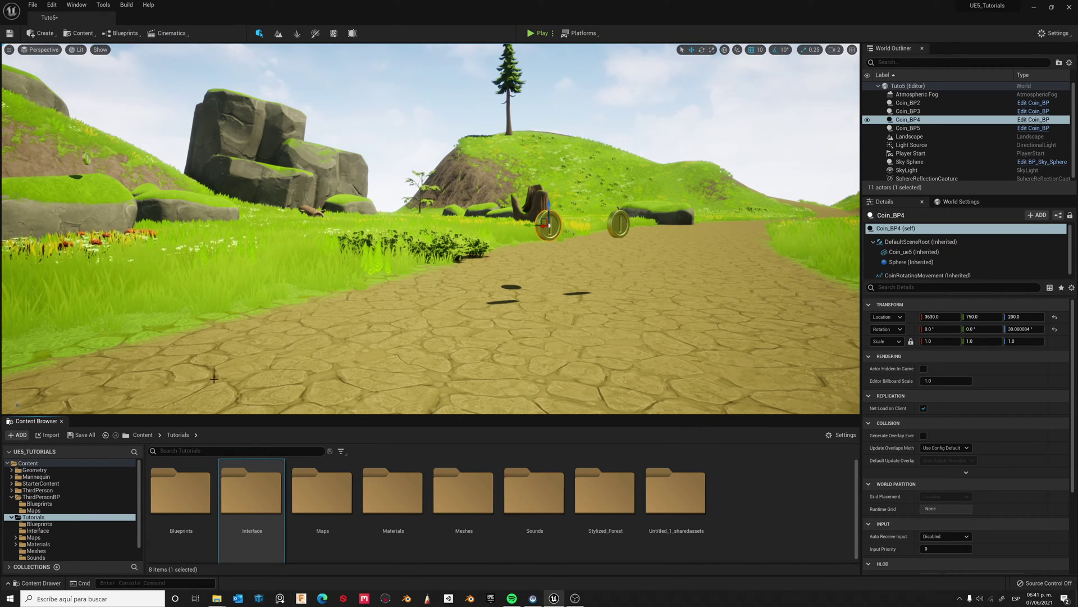
double_click(259, 494)
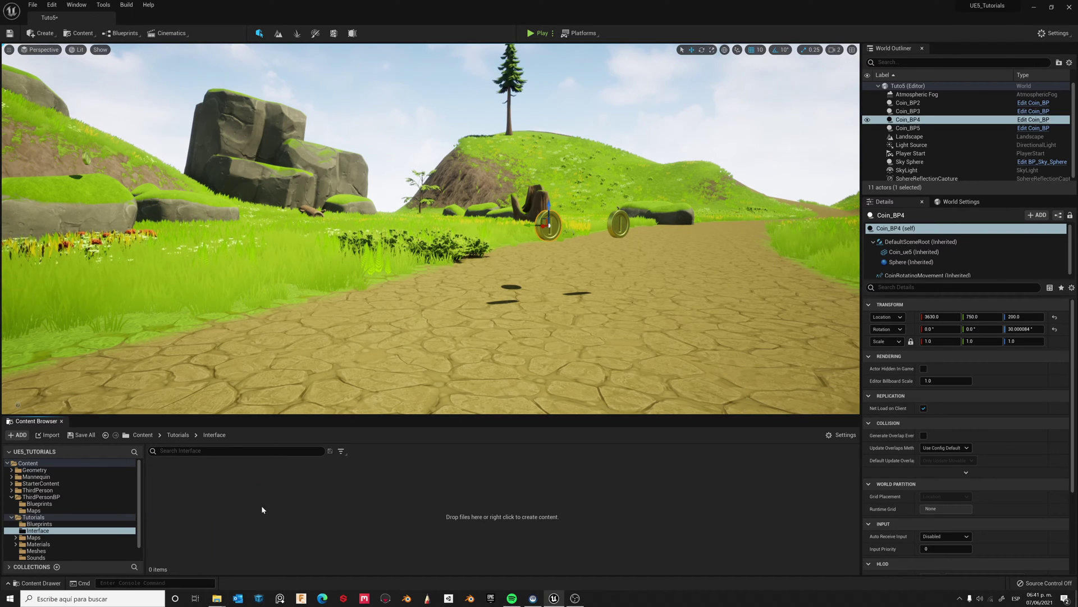
Create a Widget Blueprint named 'Coin_HUD' inside Interface.
right_click(262, 504)
mouse_move(291, 488)
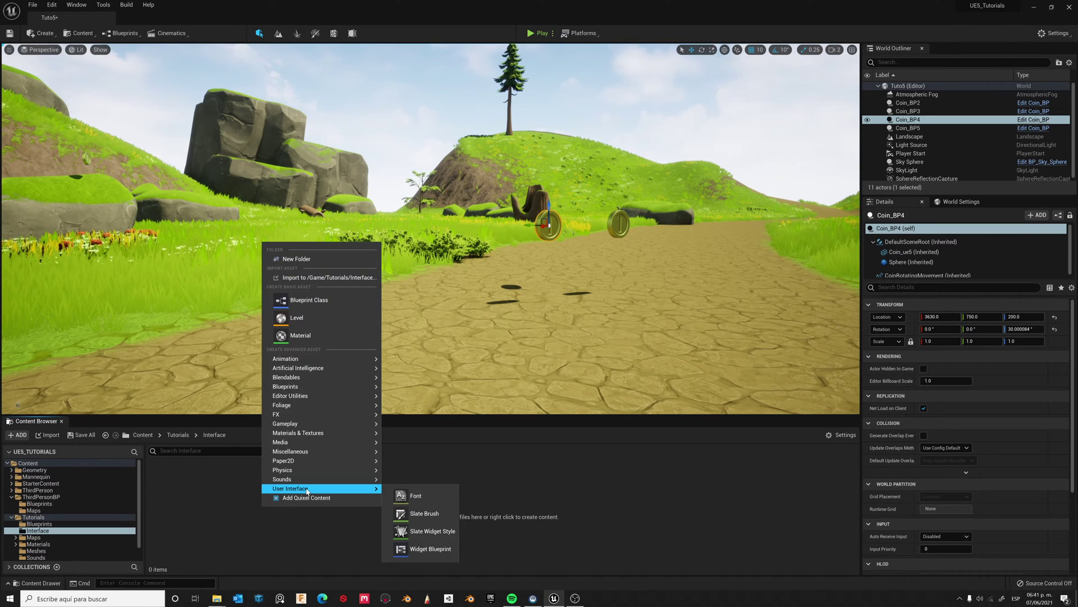
left_click(439, 548)
type("Coin_HU")
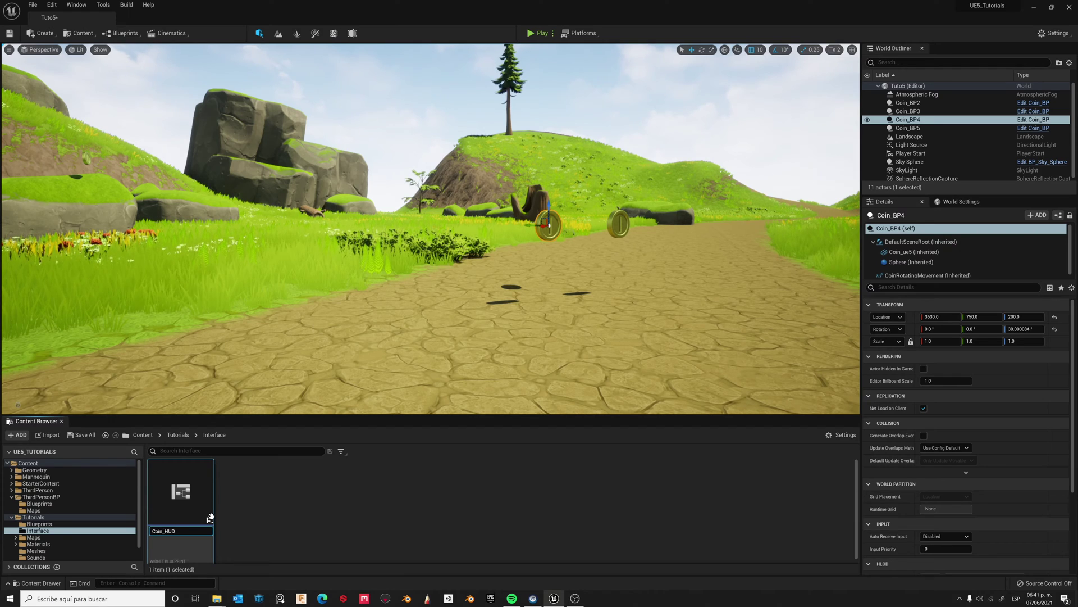
type("D")
key("Return")
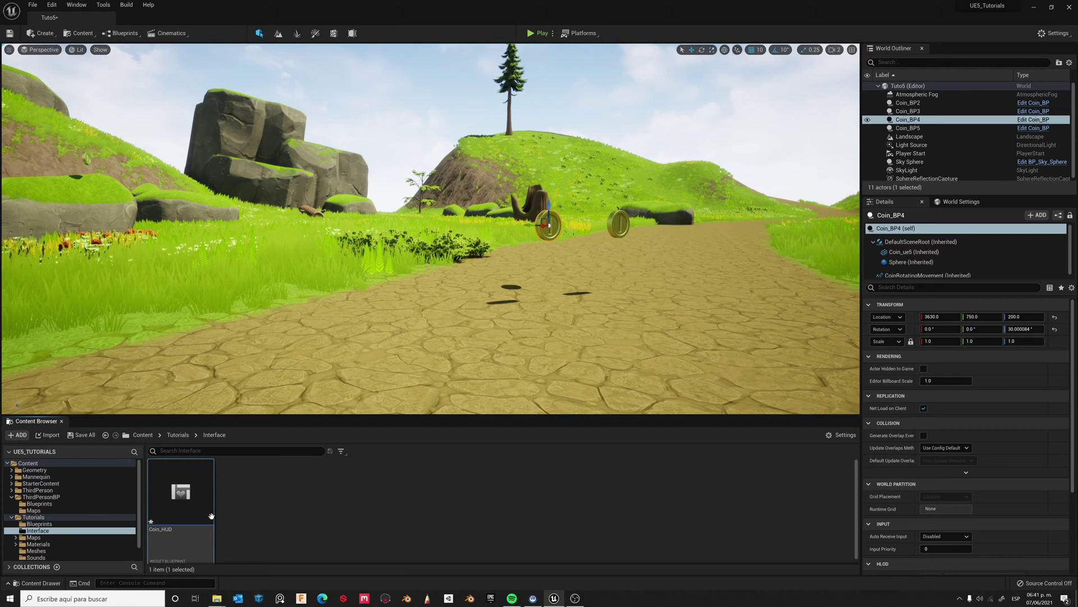
Open Coin_HUD and drag a Horizontal Box onto its Designer canvas near the top right.
double_click(176, 496)
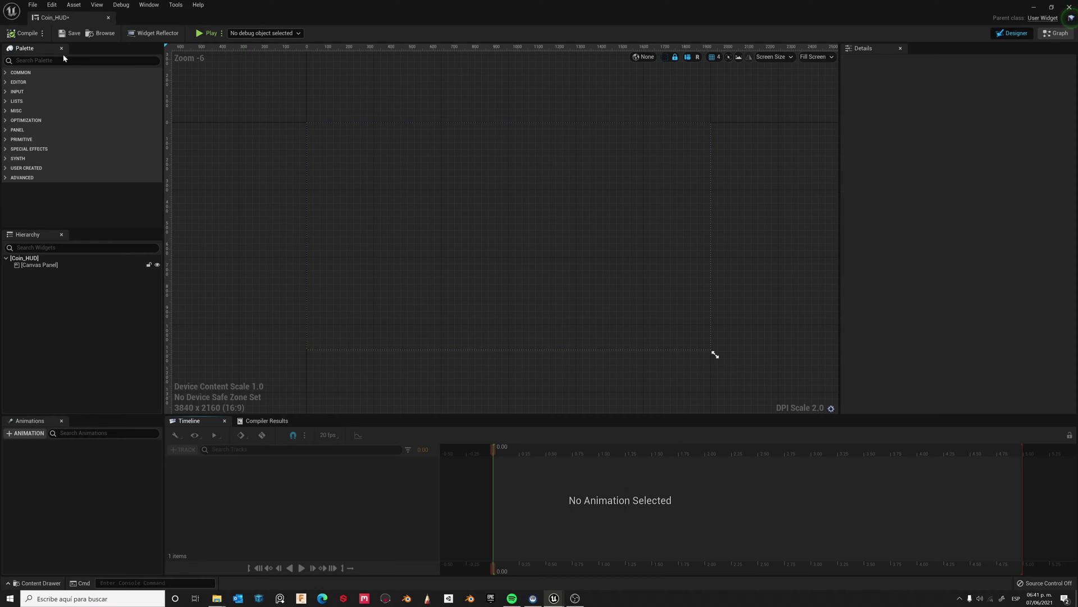
type("box")
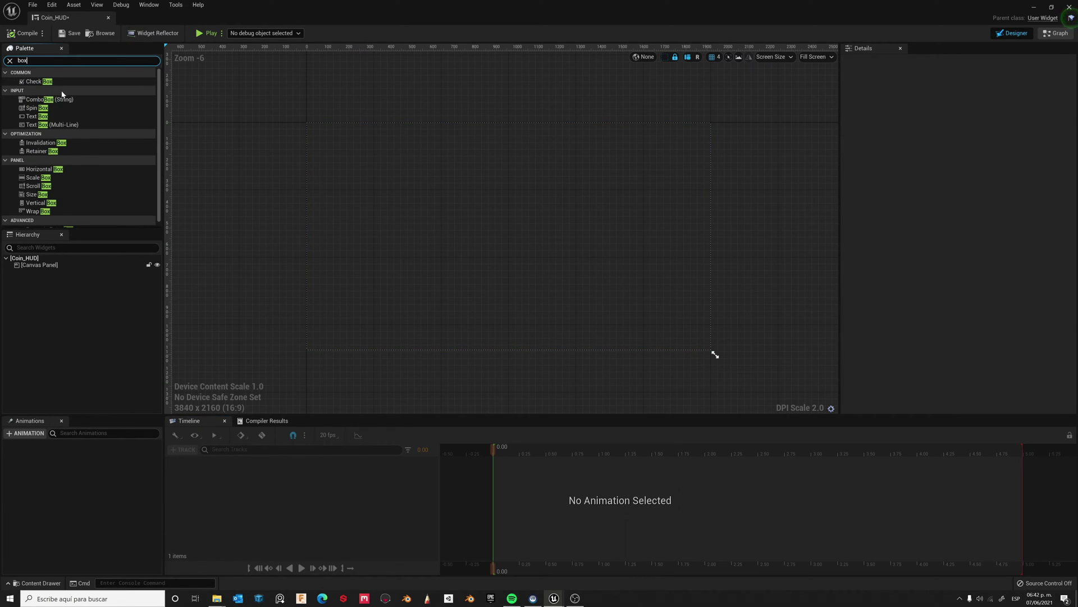
left_click_drag(43, 169, 600, 156)
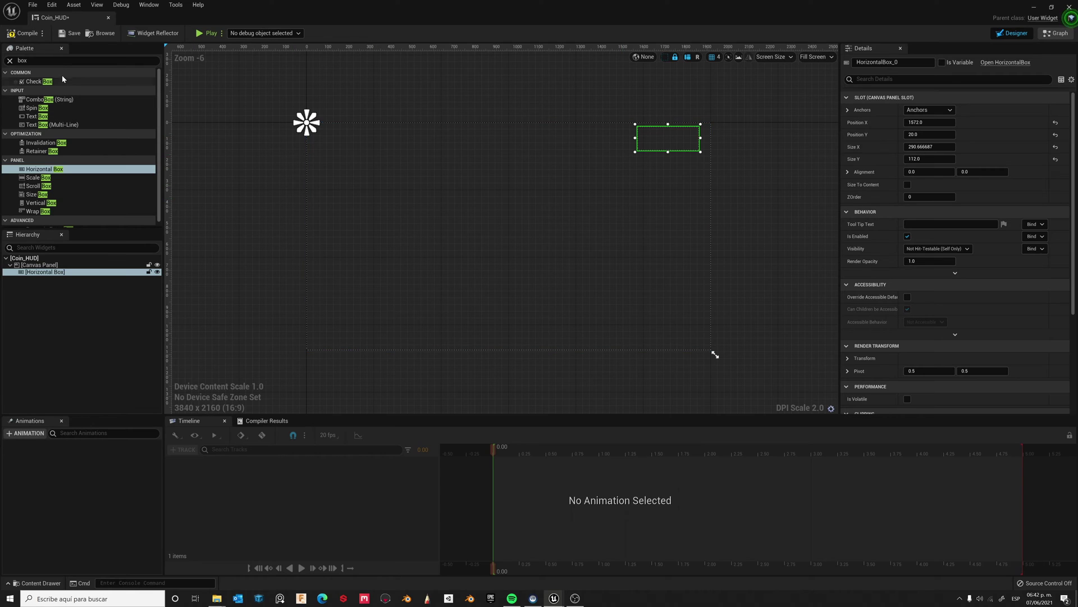
Add two Text blocks inside the Horizontal Box.
key("ctrl+f")
type("text")
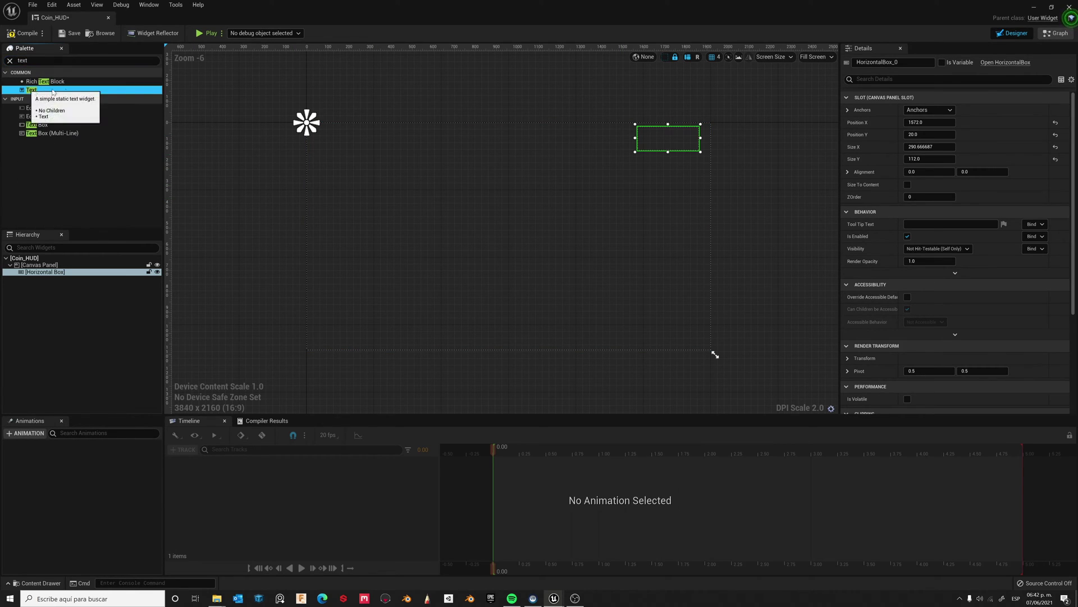
left_click_drag(34, 89, 650, 144)
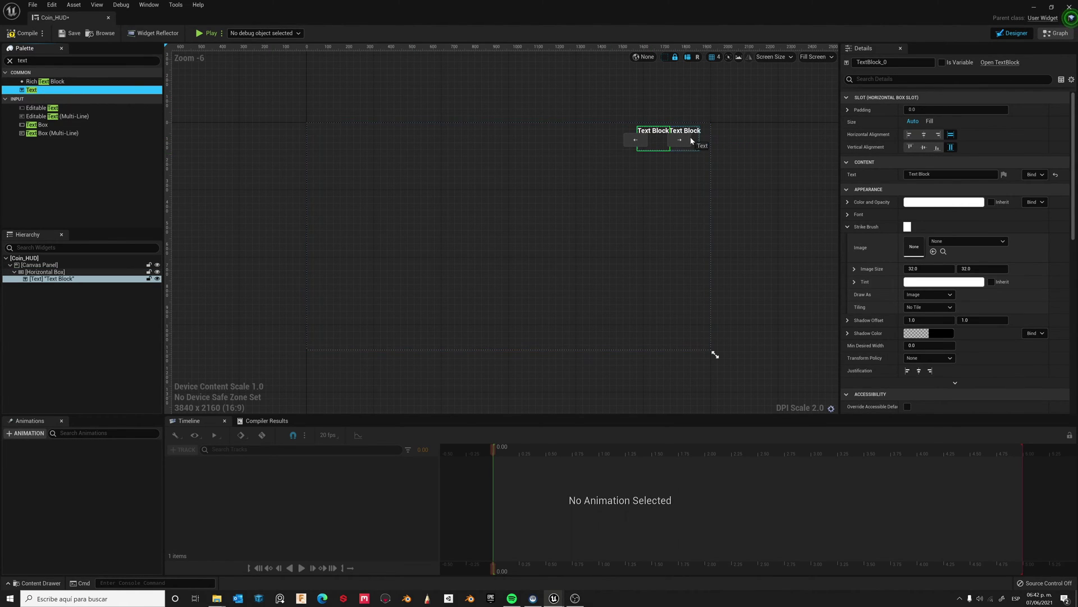
left_click_drag(31, 89, 684, 135)
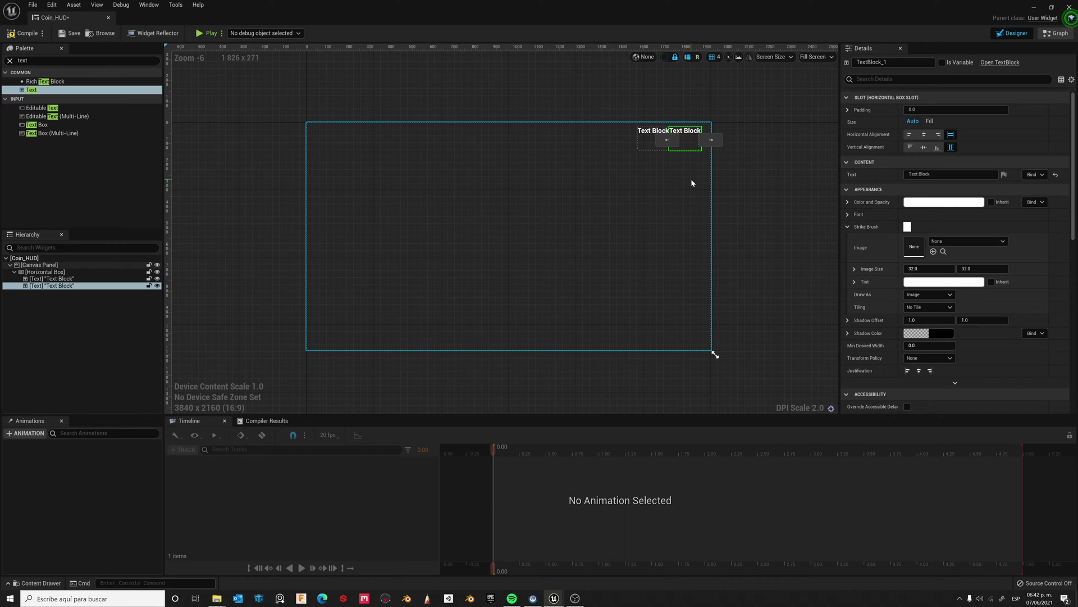
Set the two text blocks to read 'Coin' and '###'.
left_click(690, 179)
left_click(658, 135)
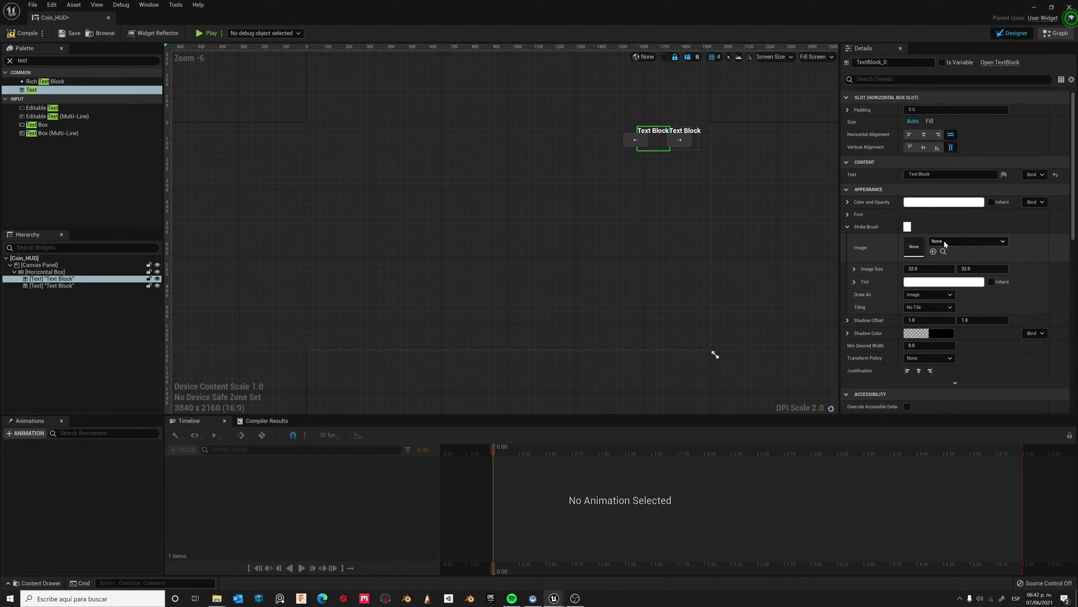
left_click(919, 173)
type("Coin")
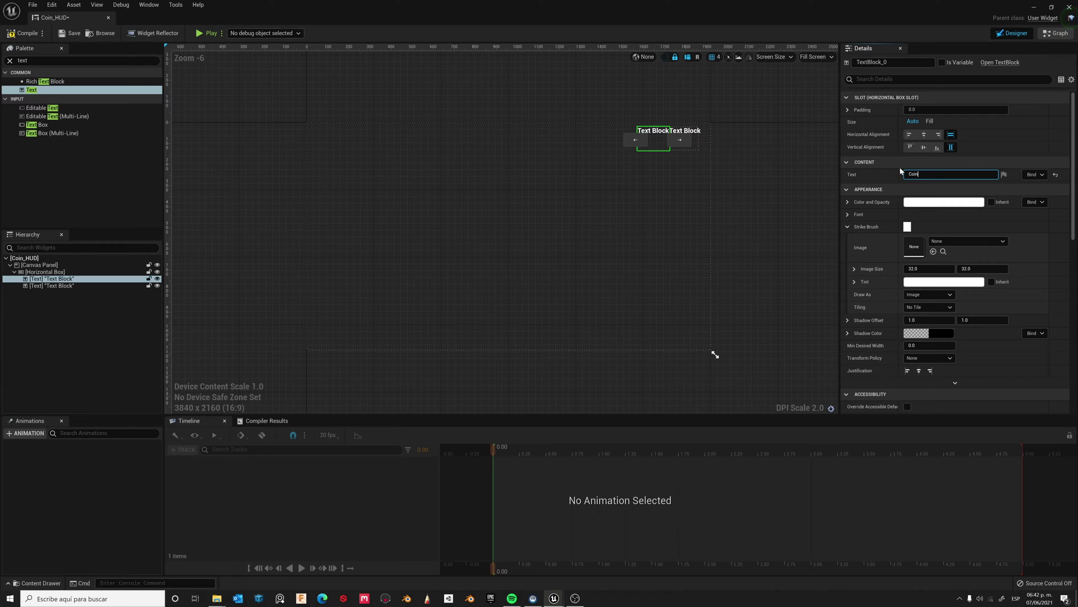
key("Return")
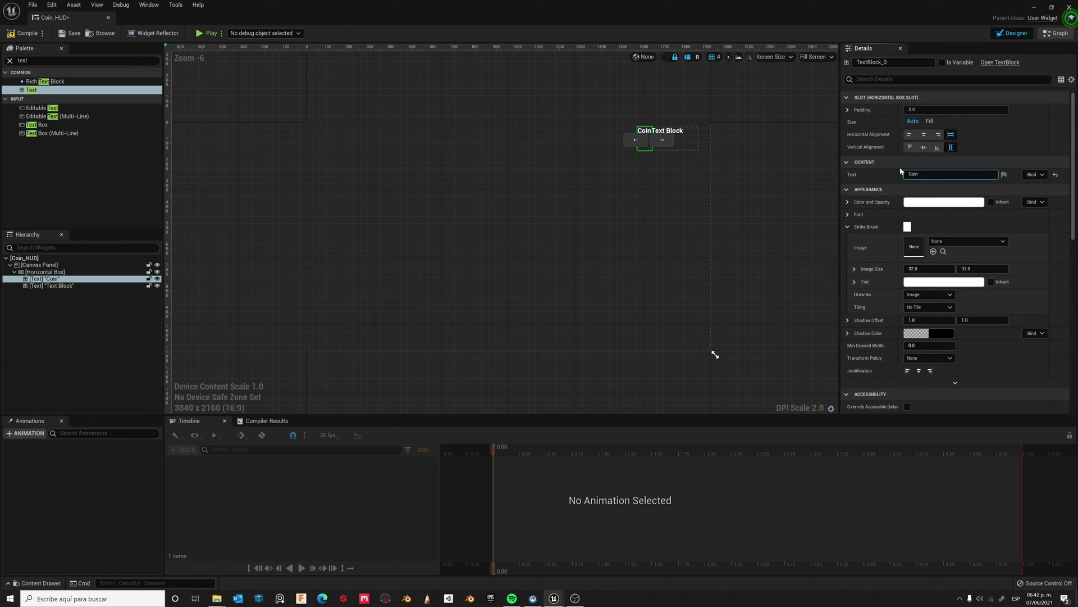
left_click(679, 135)
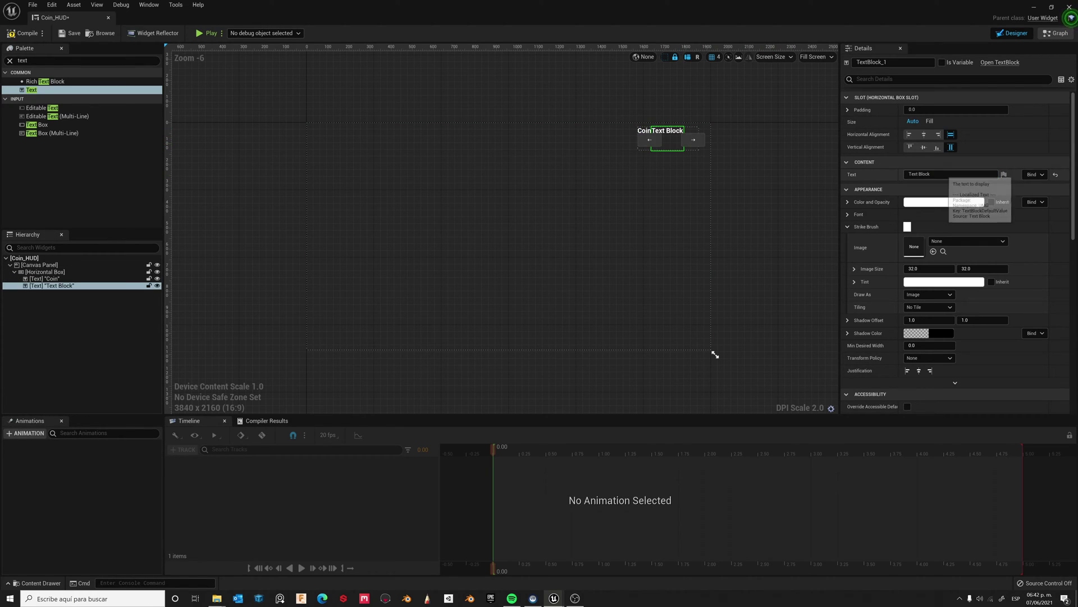
left_click(927, 174)
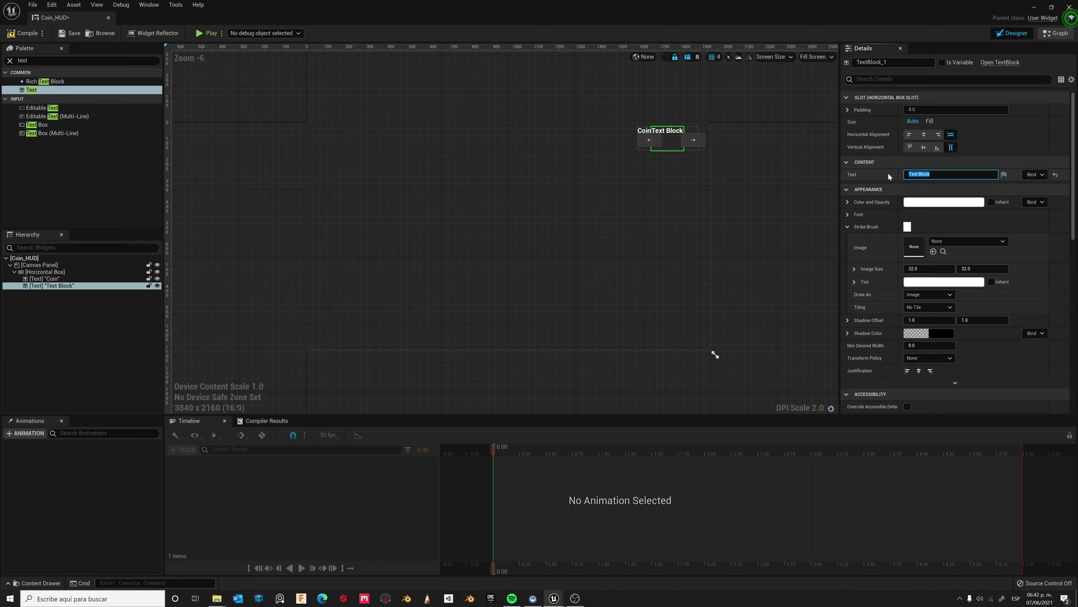
type("###")
left_click(751, 187)
left_click(649, 132)
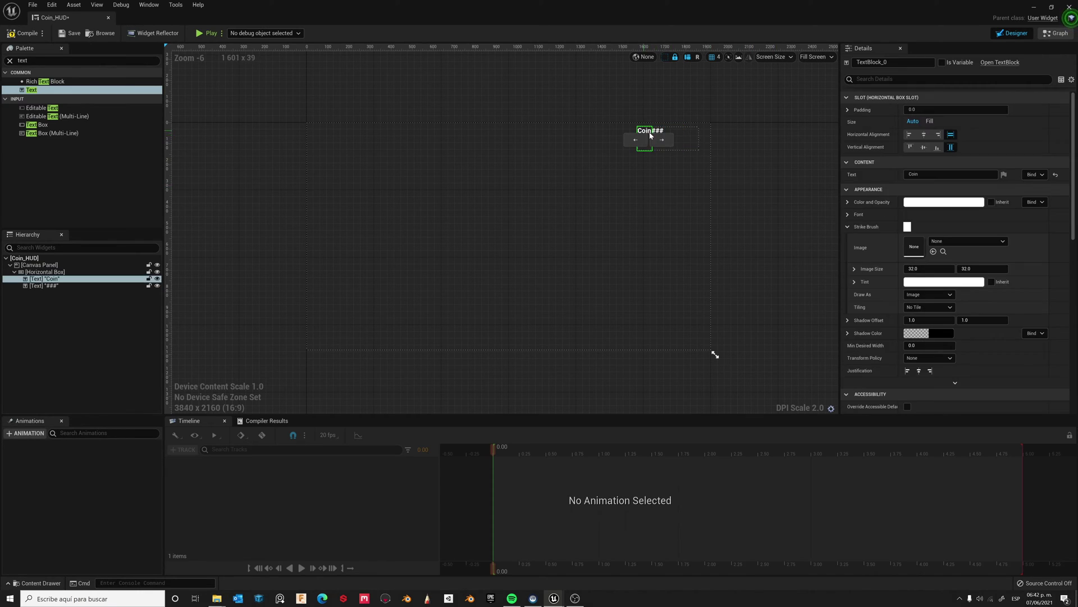
Give both the 'Coin' and '###' text blocks a padding of 25.
left_click(913, 110)
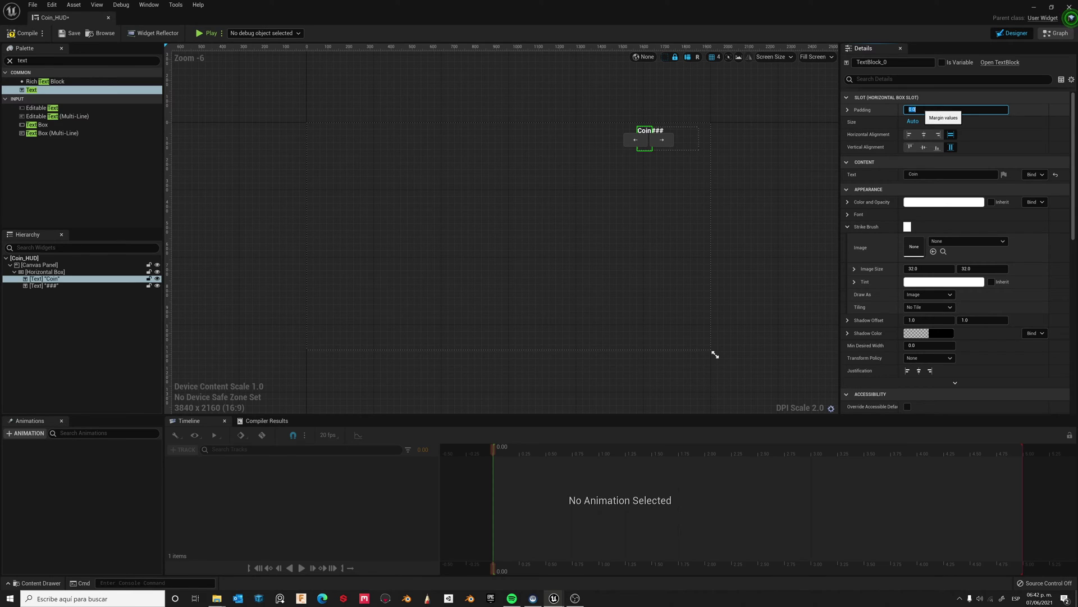
type("25")
key("Return")
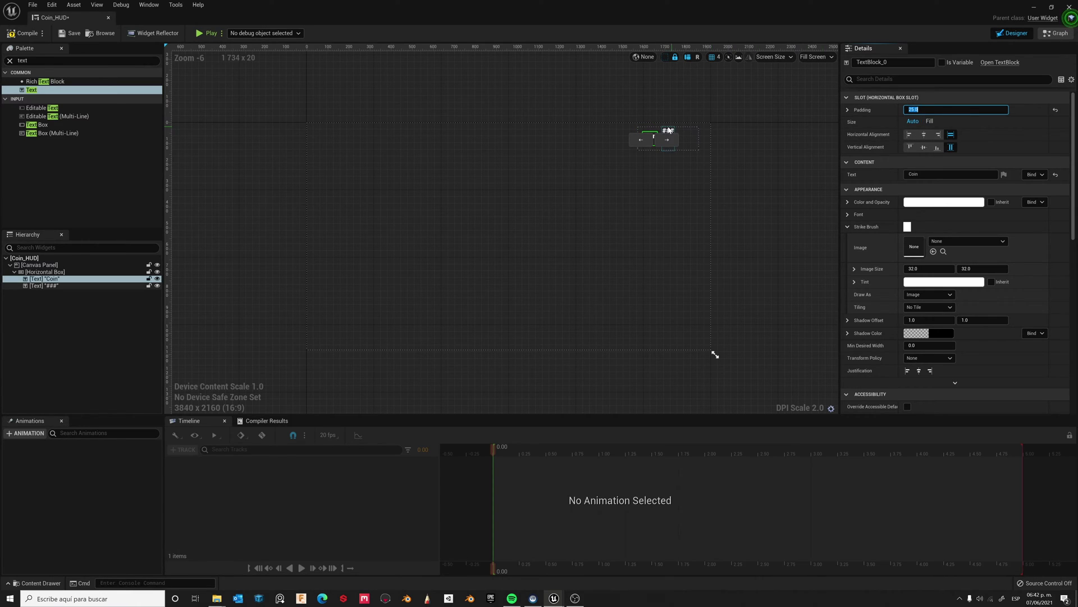
left_click(42, 286)
left_click(914, 110)
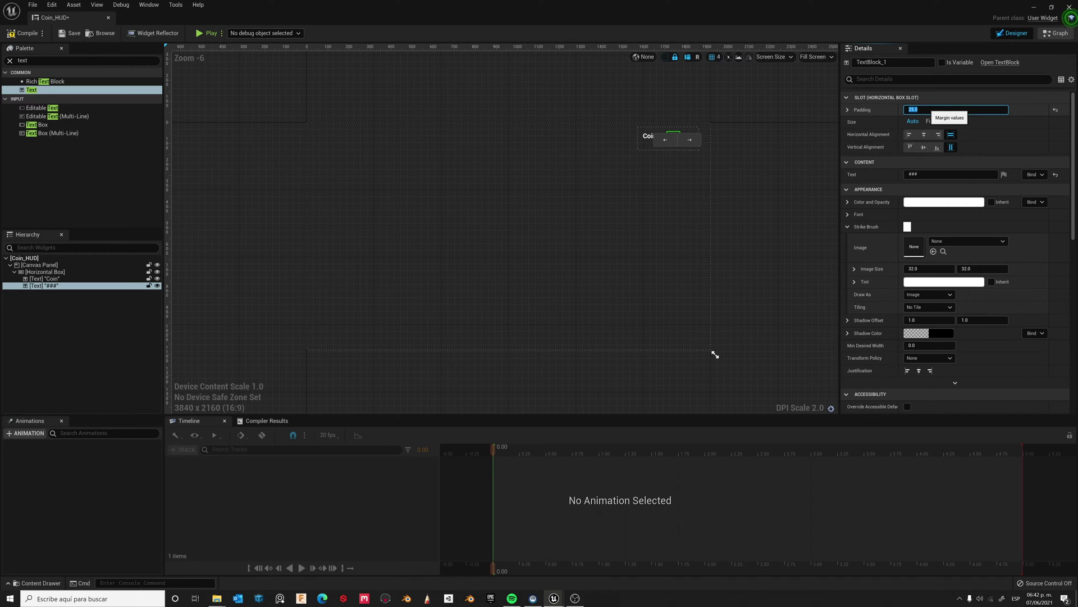
key("Return")
left_click(722, 190)
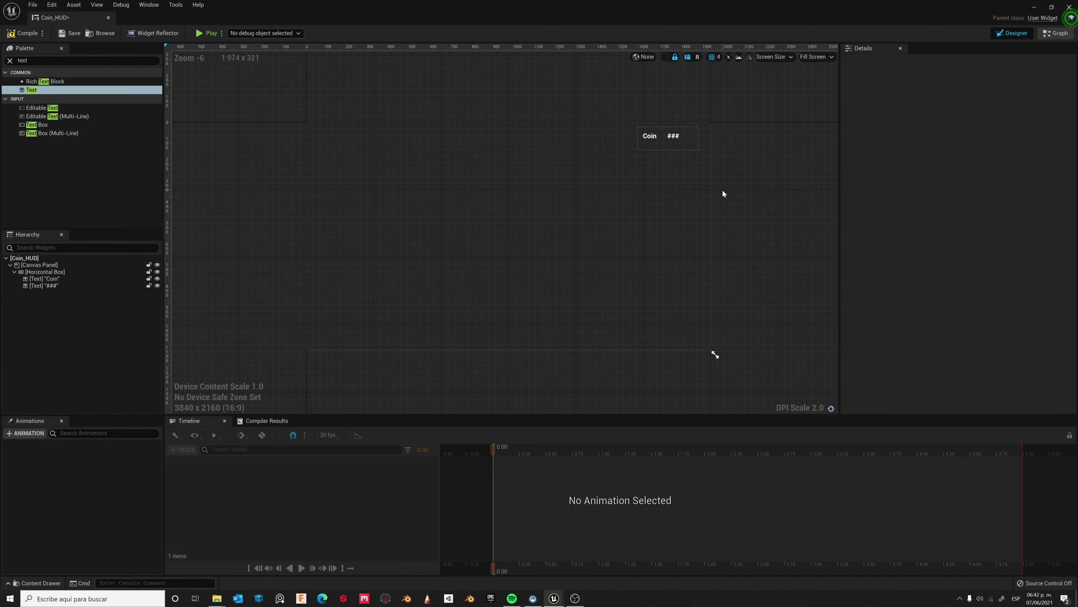
Set the Color and Opacity of both the 'Coin' and '###' texts to black.
left_click(654, 141)
left_click(943, 202)
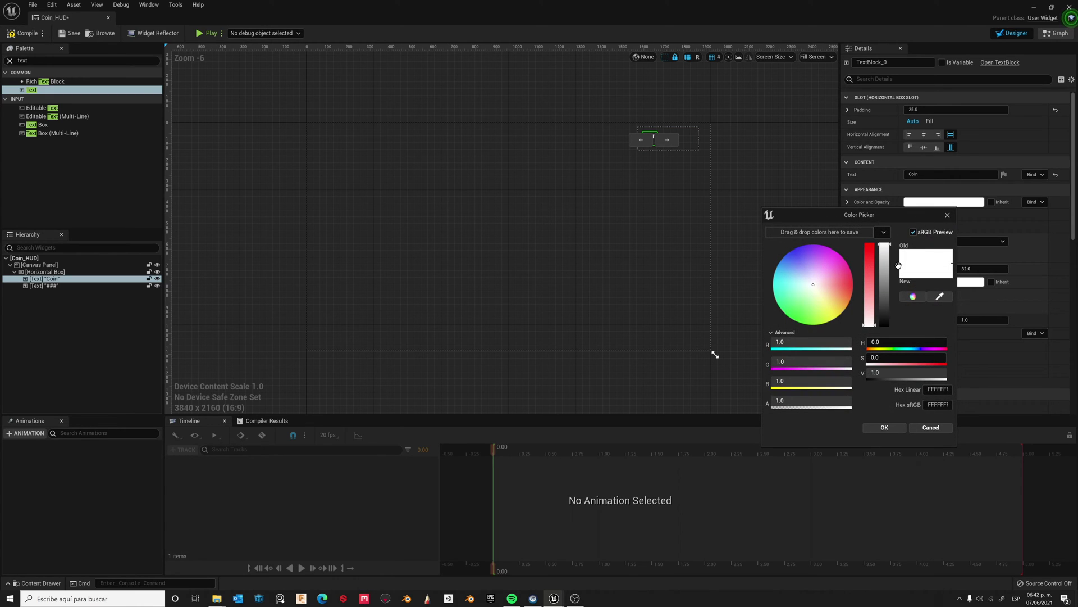
left_click_drag(886, 281, 886, 328)
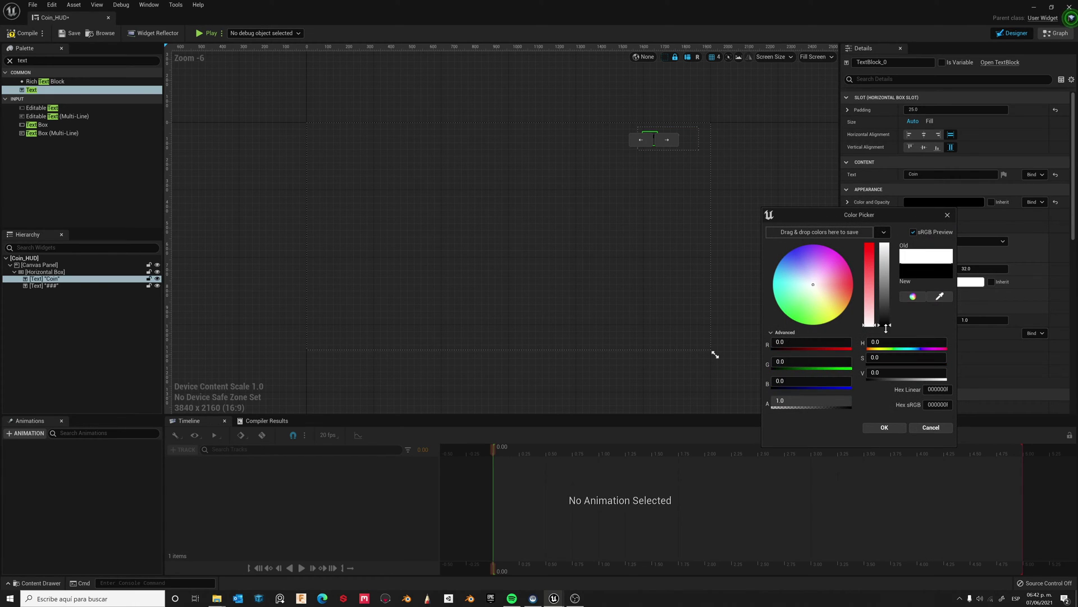
left_click(883, 427)
left_click(675, 140)
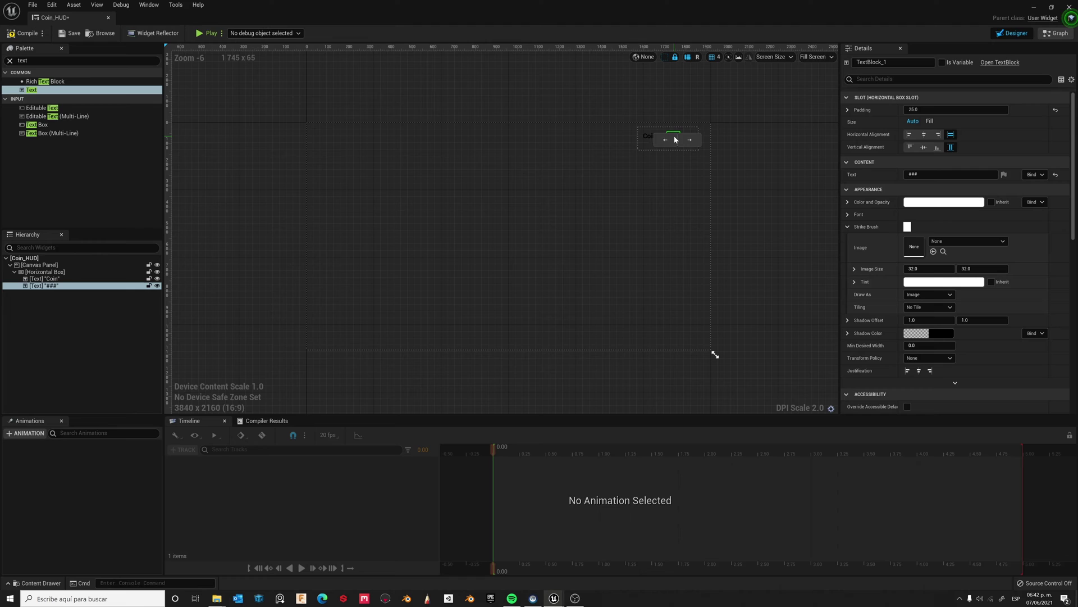
left_click(941, 202)
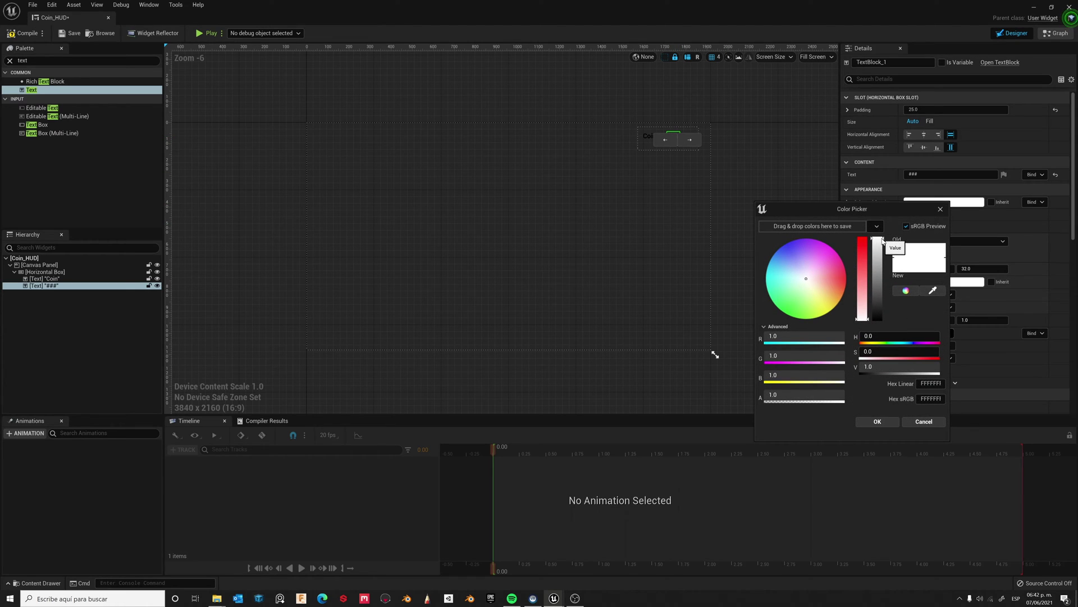
left_click_drag(882, 241, 882, 324)
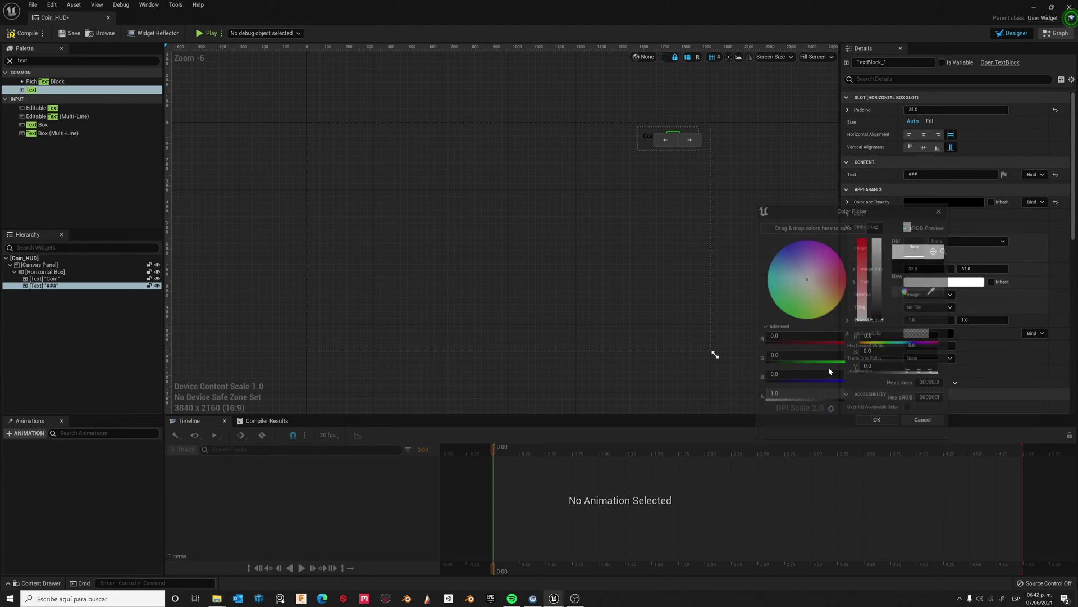
left_click(626, 215)
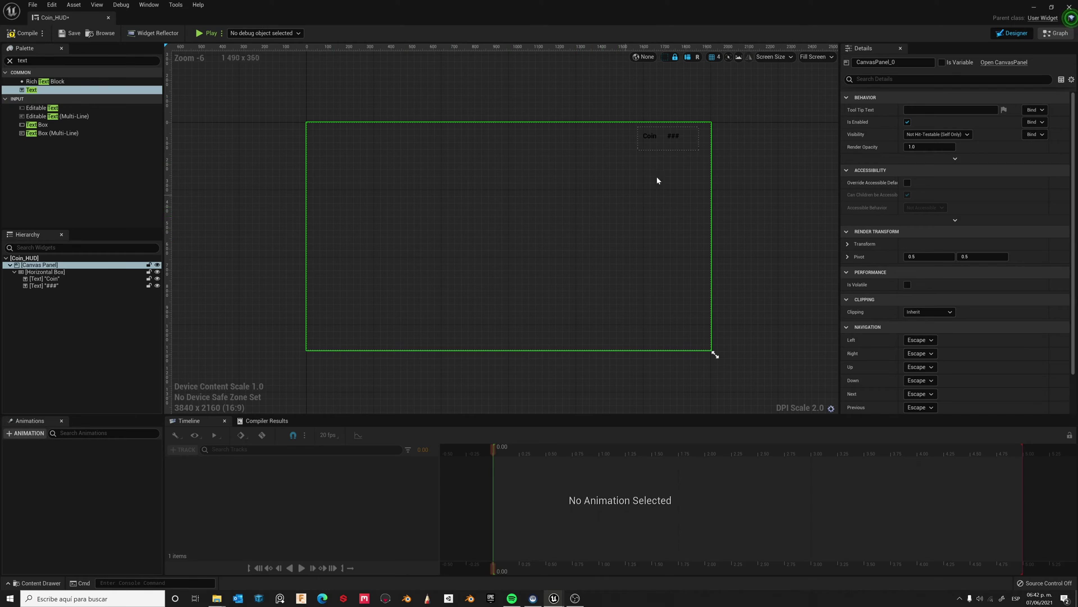
left_click(674, 138)
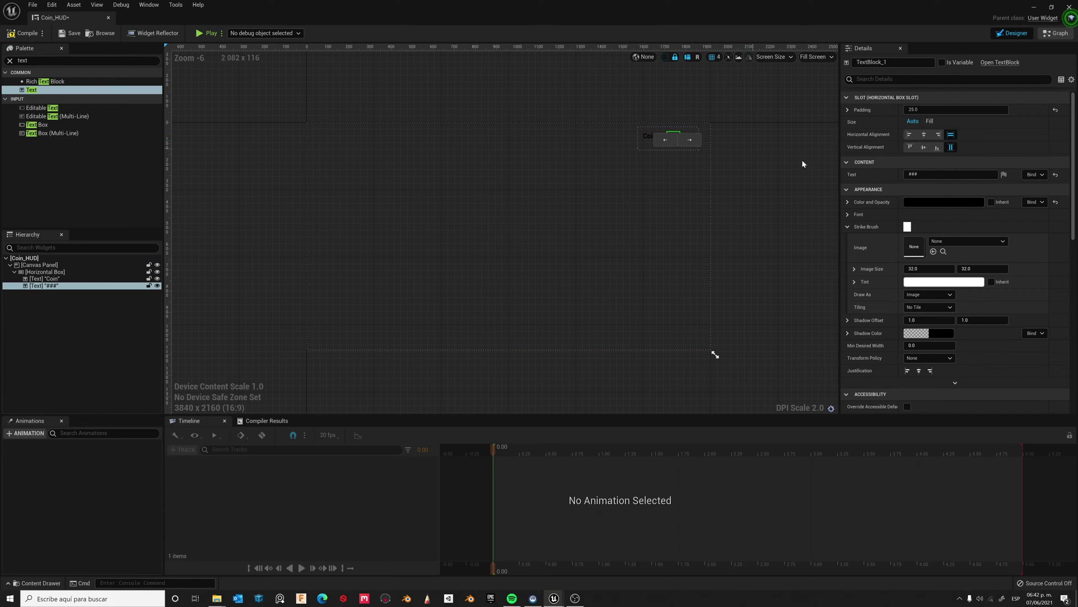
Create a Text binding for '###' with a Cast To ThirdPersonCharacter after Get Text 0.
left_click(1044, 175)
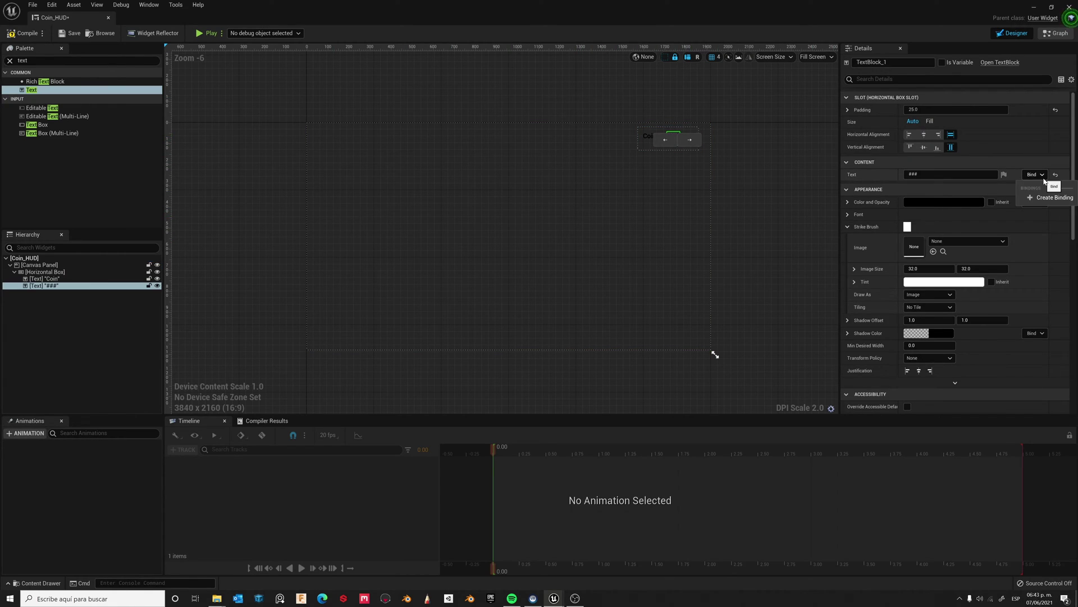
left_click(1054, 197)
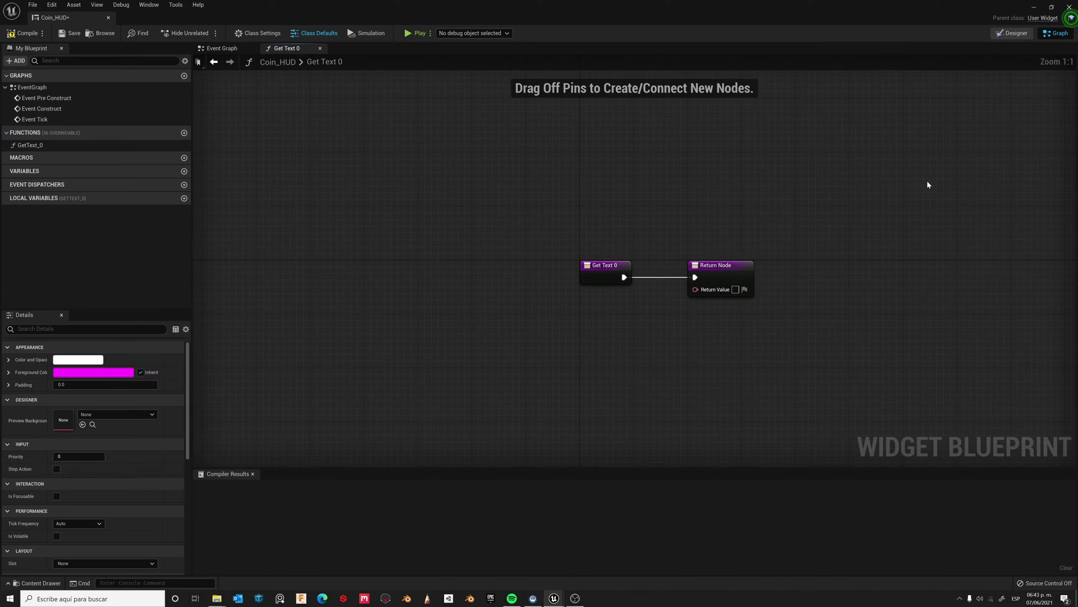
mouse_move(607, 267)
left_mouse_down()
mouse_move(336, 272)
mouse_move(448, 282)
left_mouse_up()
type("cast")
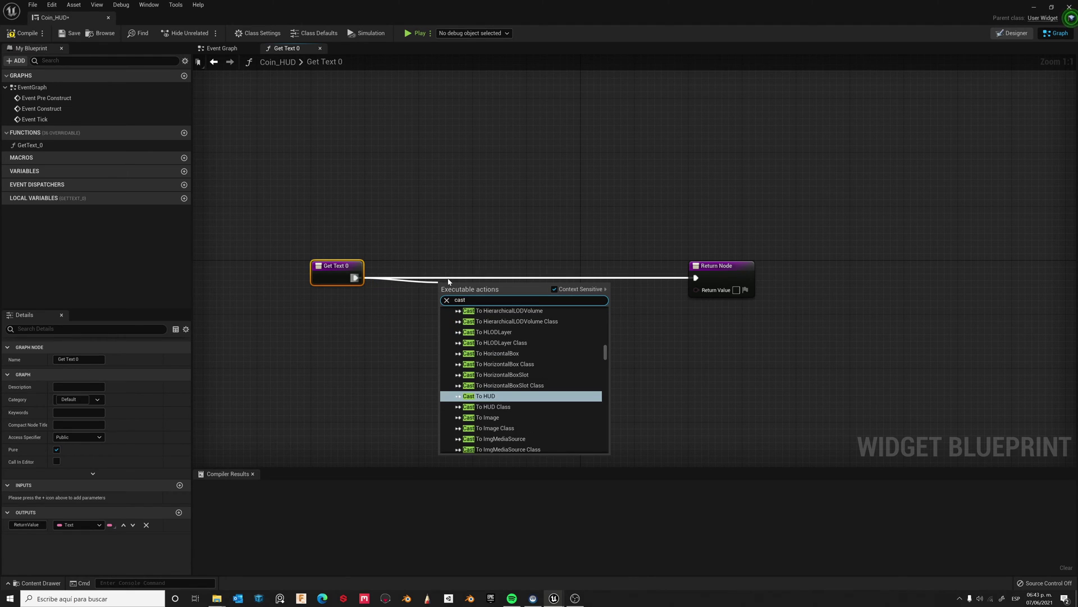
type("tothi")
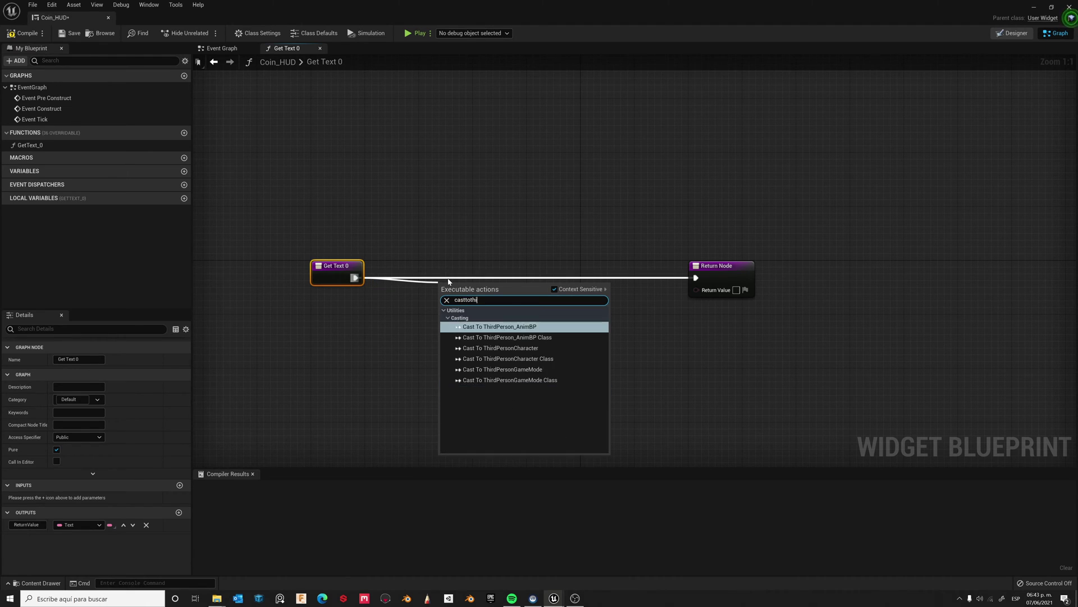
left_click(519, 348)
left_click_drag(520, 294, 539, 274)
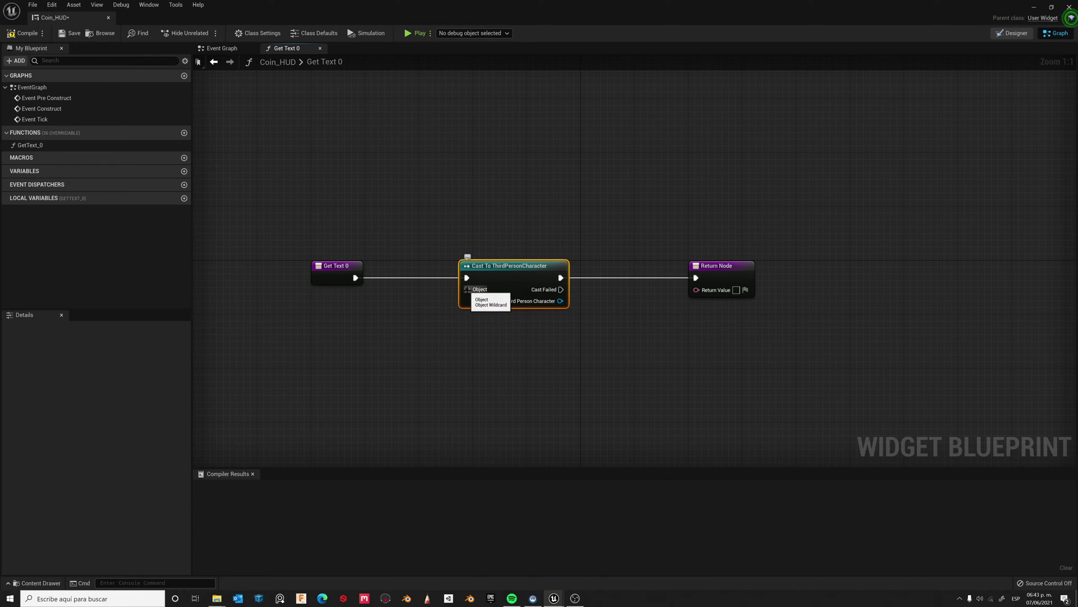
Feed Get Player Character into the cast and return its Total Coin Items.
left_click_drag(466, 288, 318, 349)
type("get")
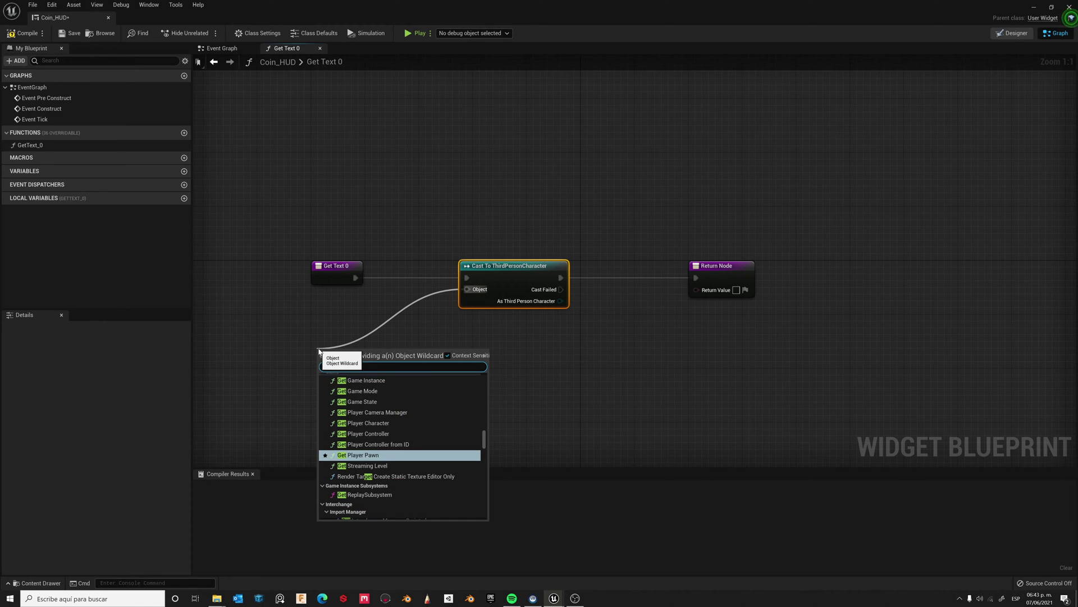
type(" player")
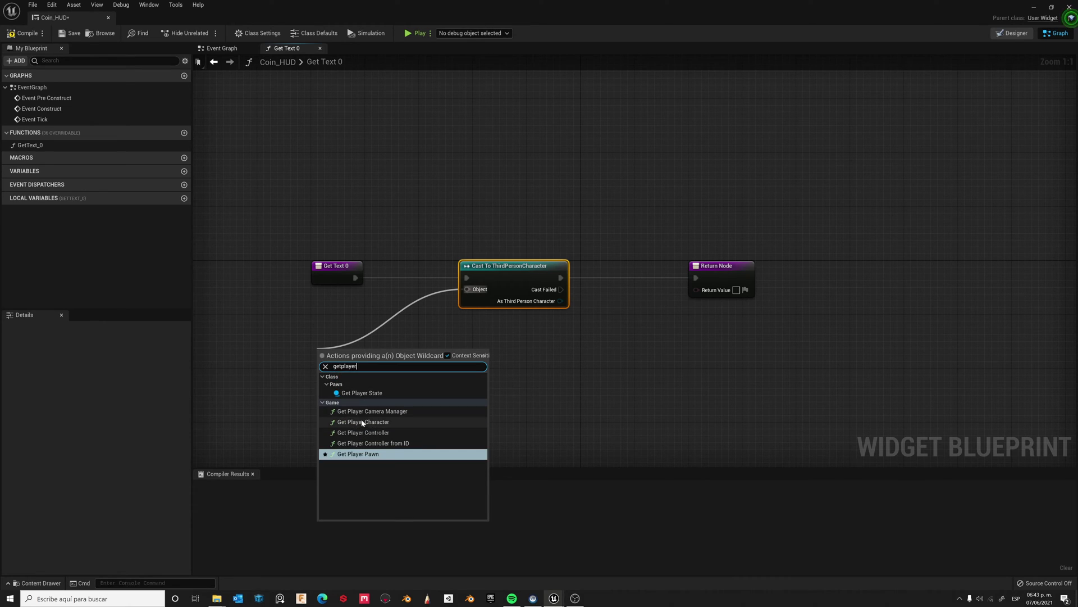
left_click(369, 422)
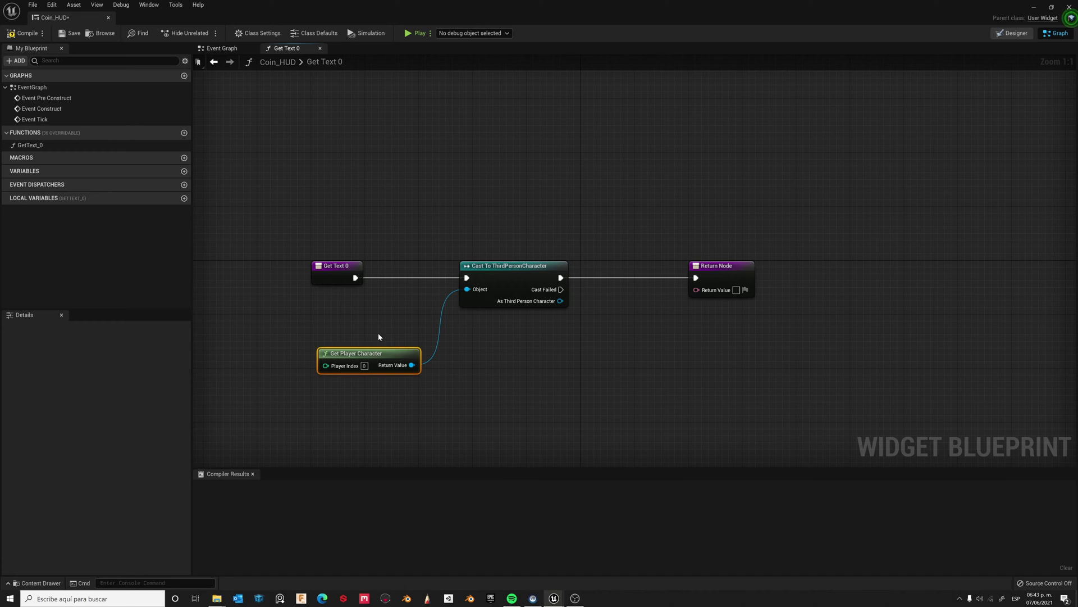
left_click_drag(362, 354, 342, 347)
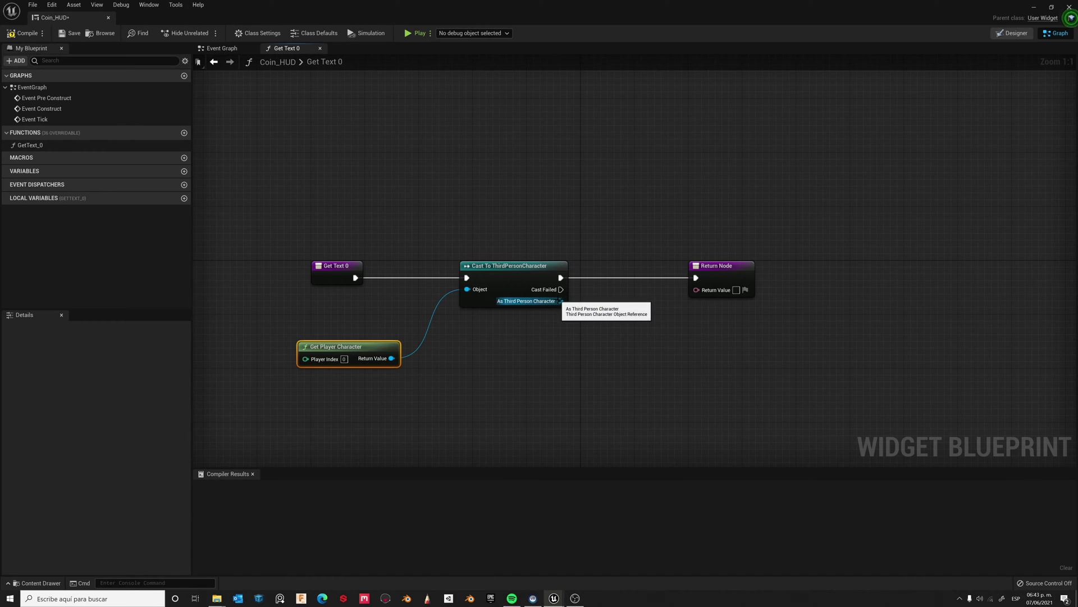
left_click_drag(561, 301, 594, 349)
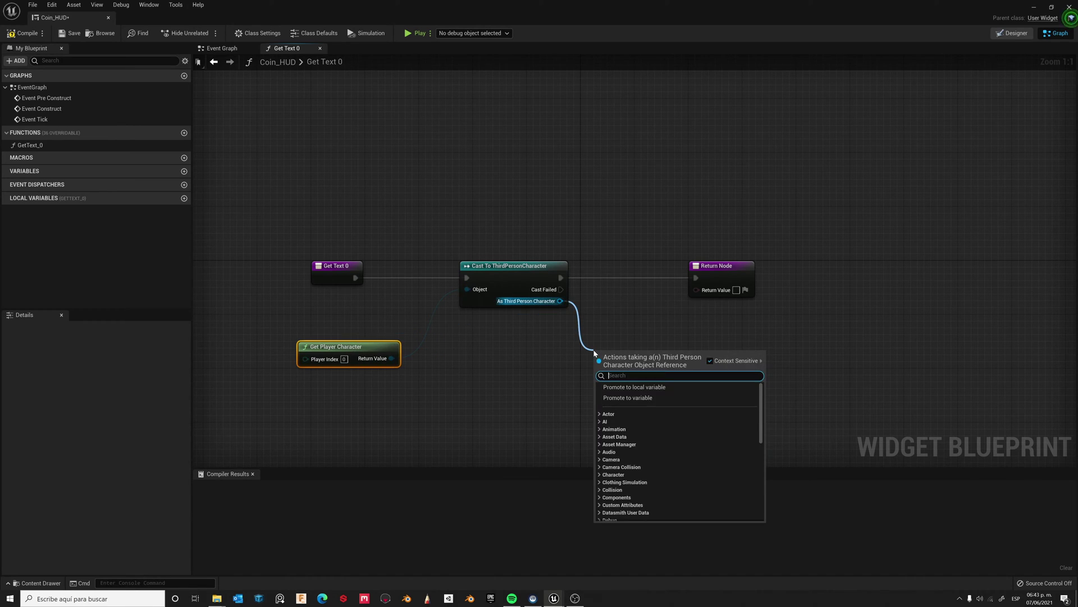
type("totalcoin")
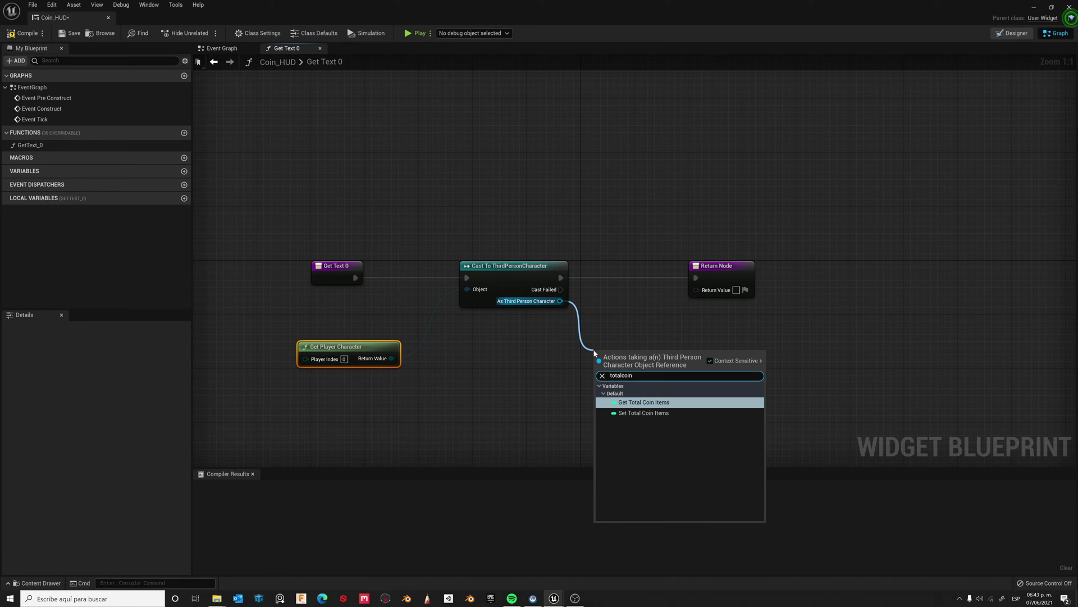
left_click(654, 404)
mouse_move(689, 358)
left_mouse_down()
mouse_move(661, 360)
mouse_move(696, 291)
left_mouse_up()
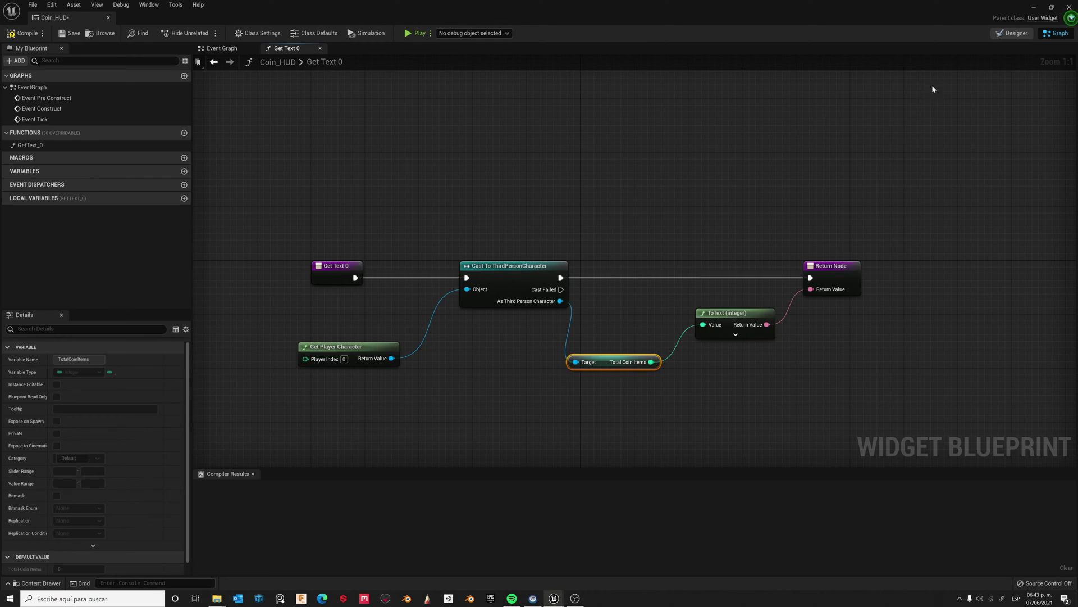
Compile, save and close the Coin_HUD widget.
left_click(22, 33)
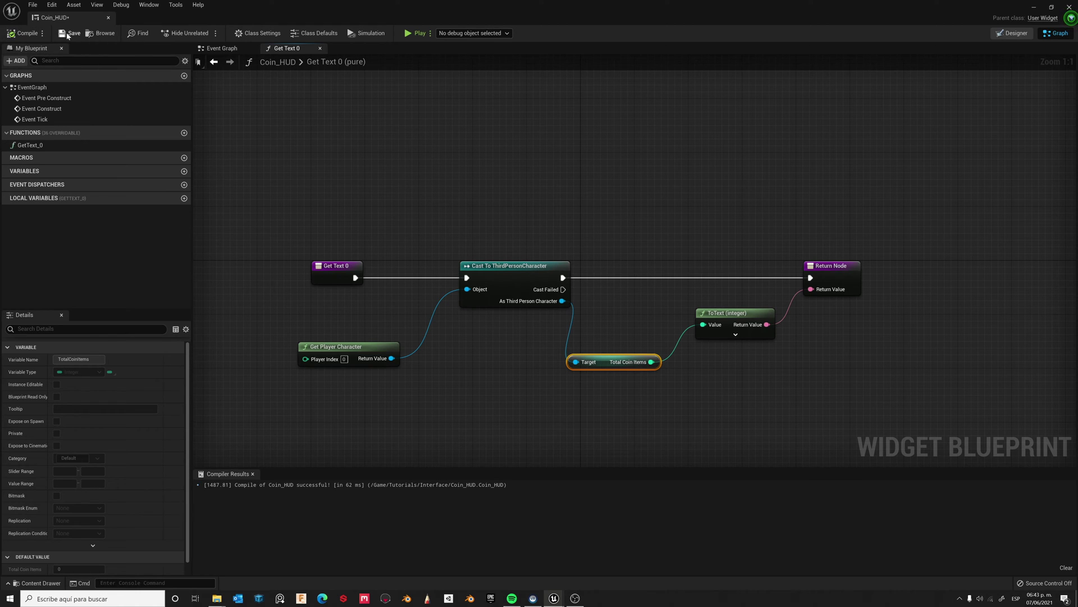
left_click(72, 34)
left_click(1070, 7)
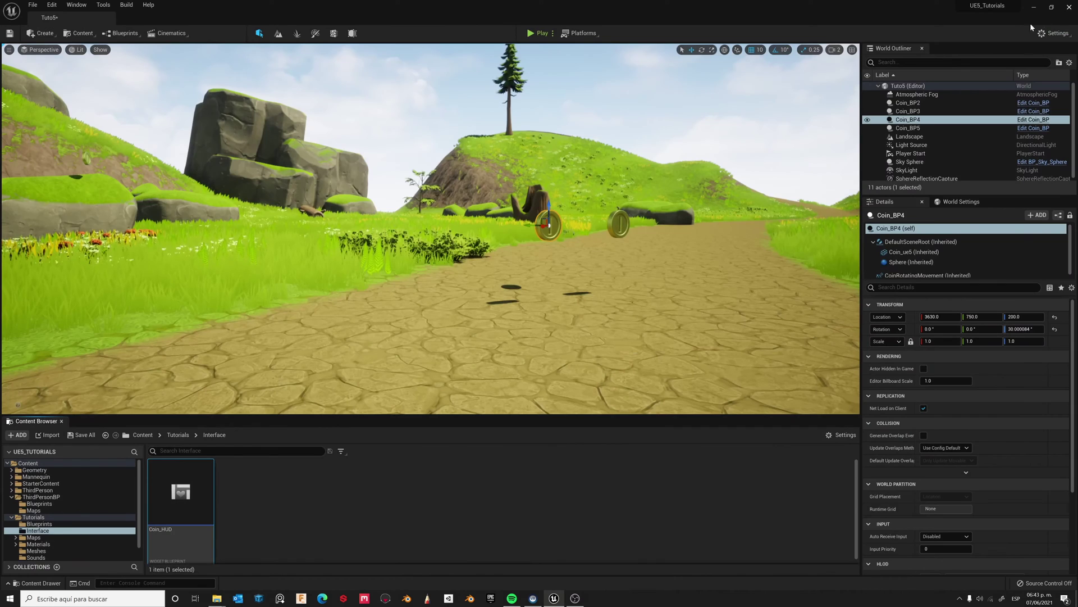
Go to the top-level Content folder and open the ThirdPersonGameMode blueprint.
left_click(143, 436)
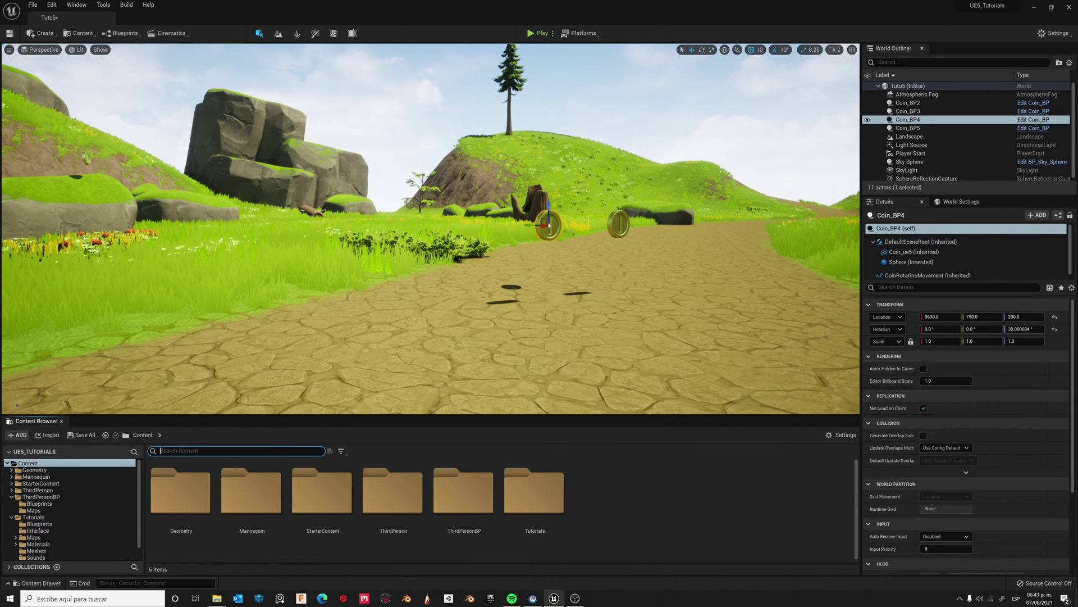
type("game")
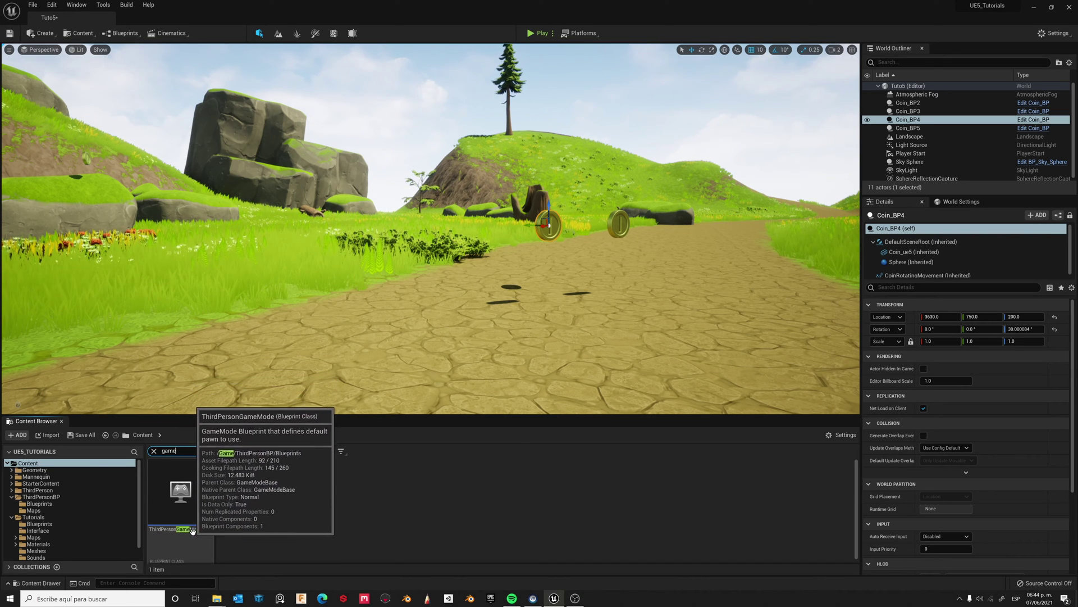
double_click(194, 505)
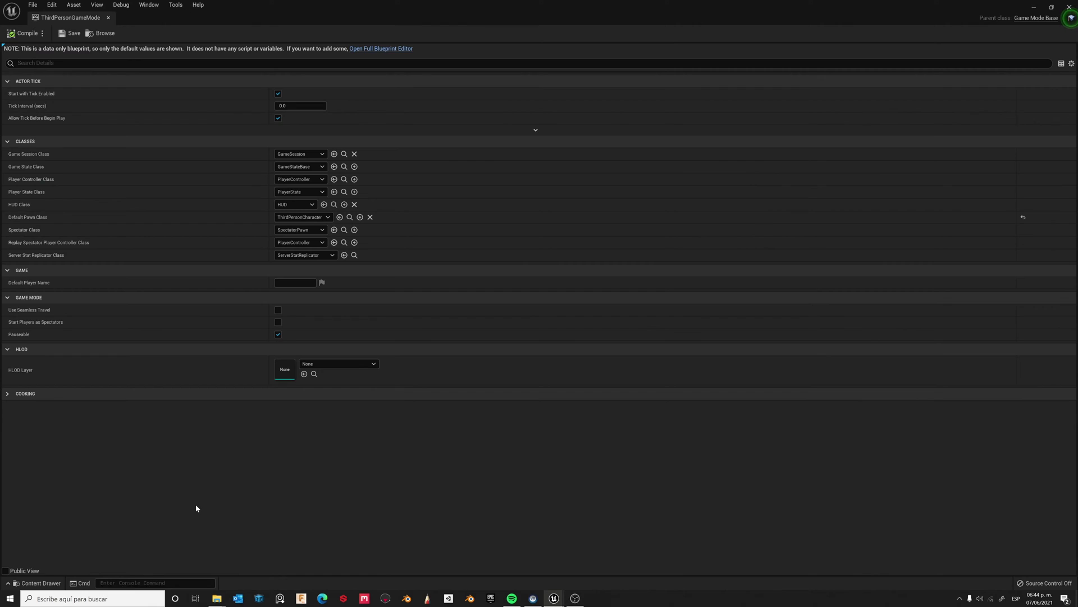
Add an Event BeginPlay node to the Event Graph in the full Blueprint editor.
left_click(385, 50)
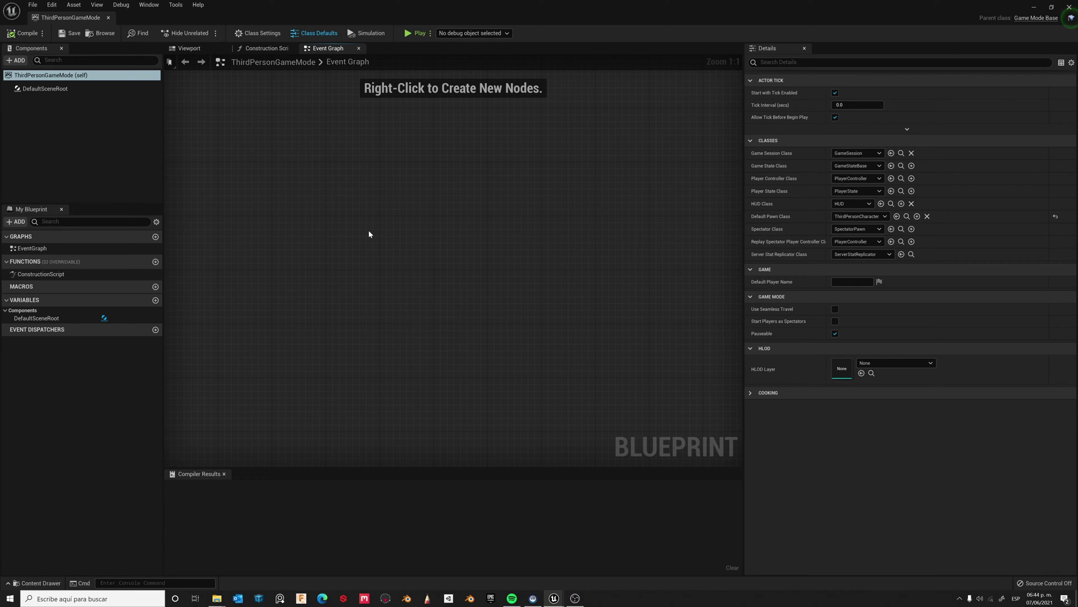
right_click(377, 267)
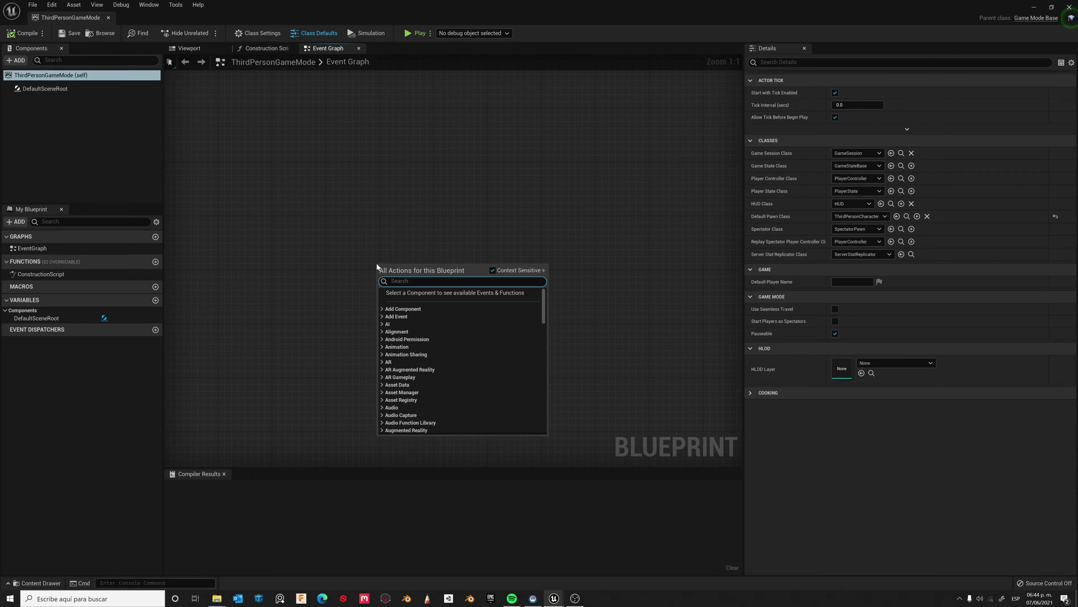
type("even")
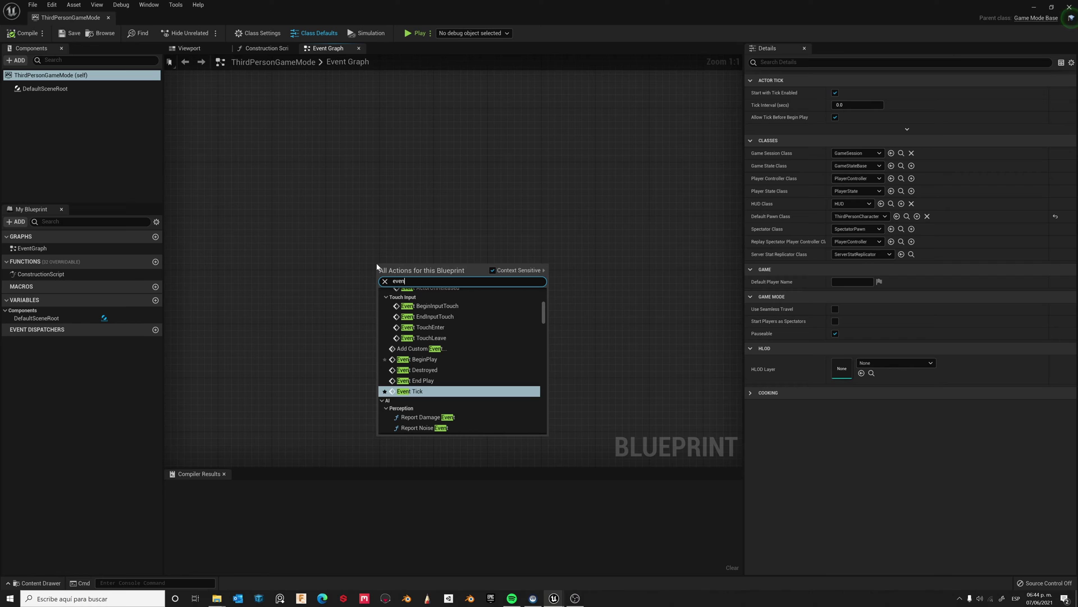
left_click(424, 359)
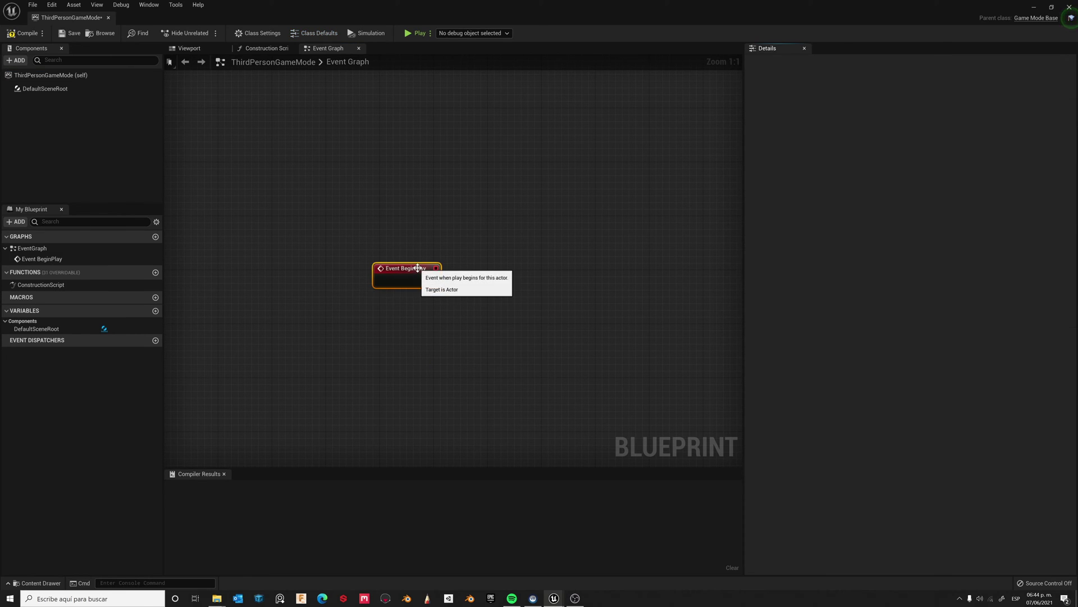
left_click_drag(370, 272, 303, 286)
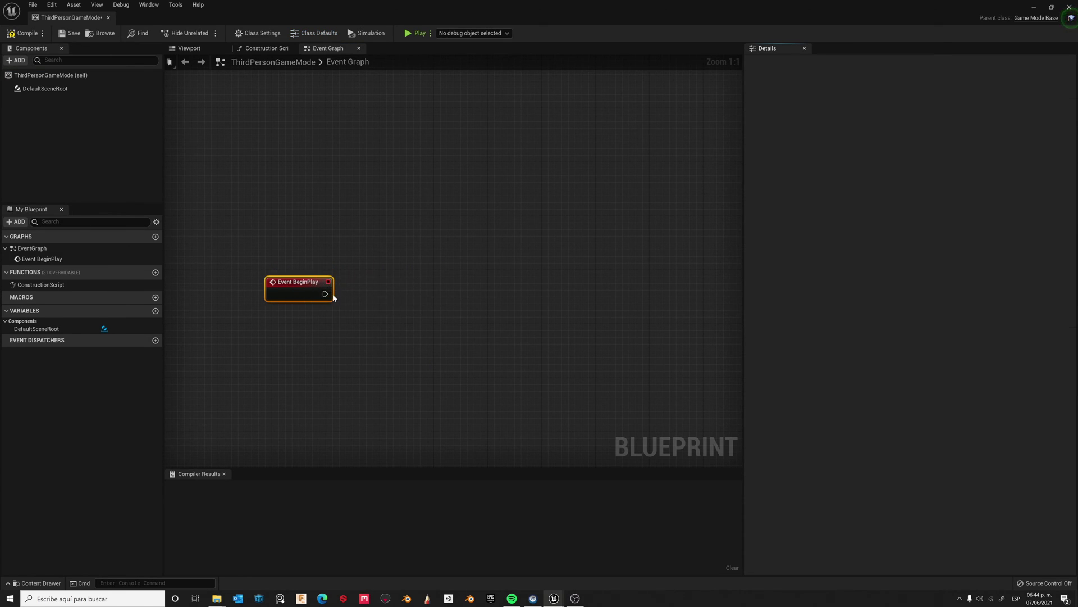
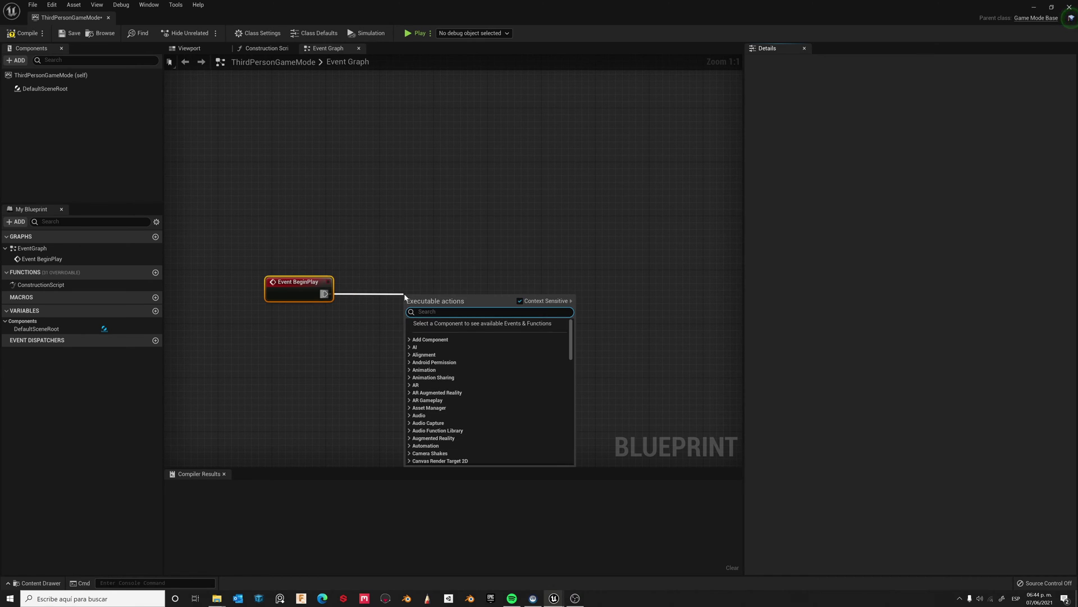
type("create")
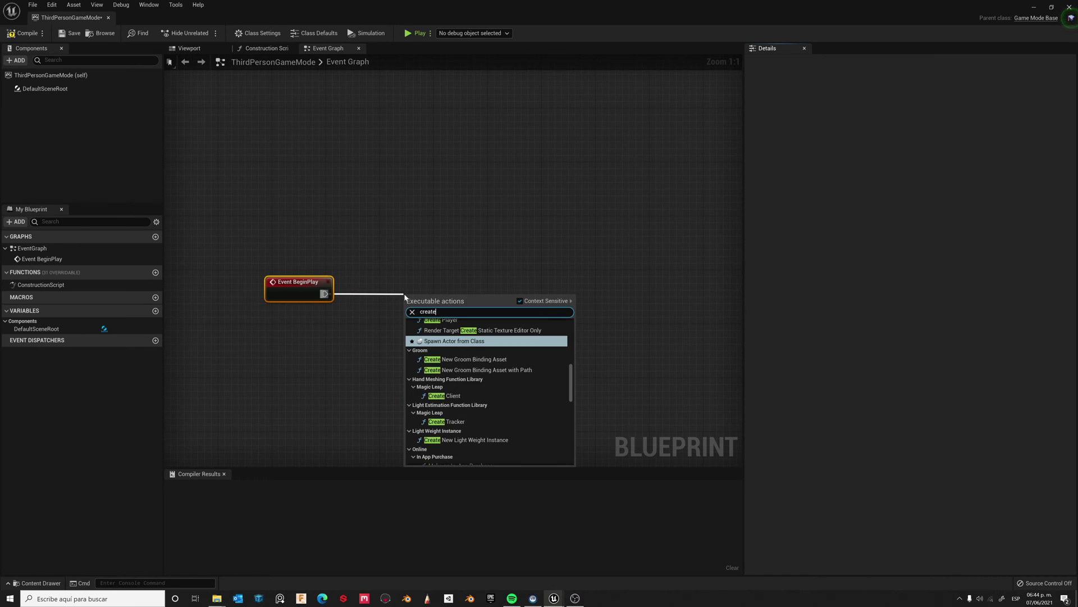
type(" widget")
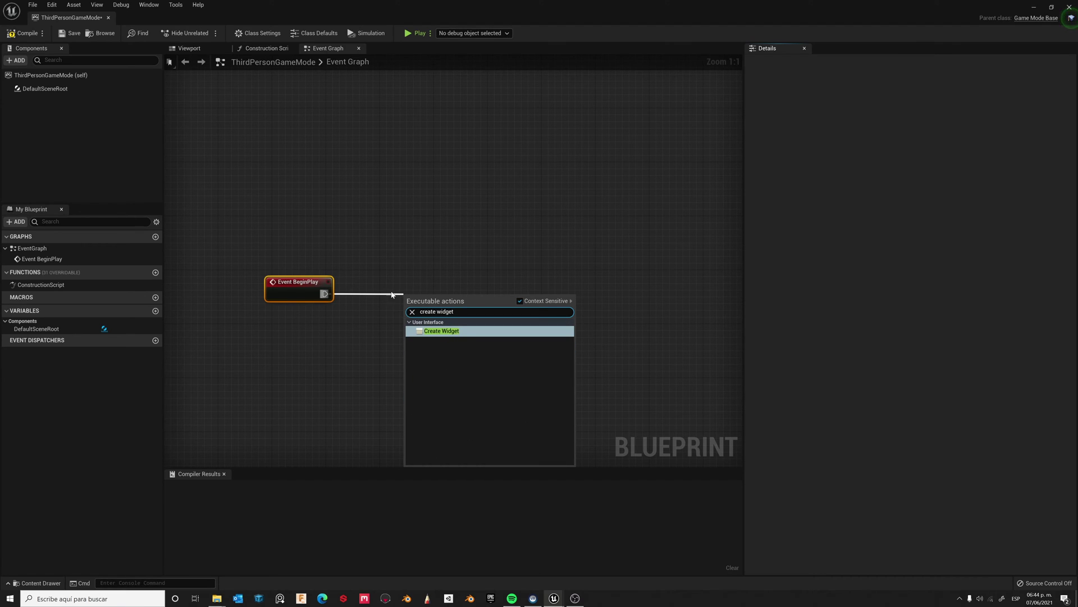
Attach a Create Widget node to Event BeginPlay with its Class set to Coin_HUD.
left_click(445, 331)
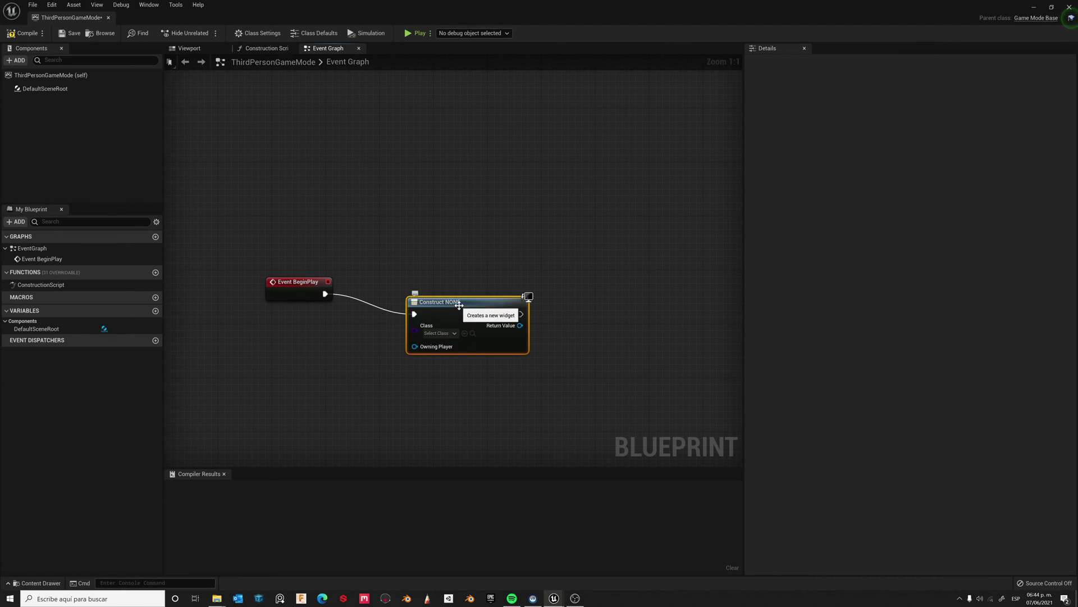
left_click(439, 307)
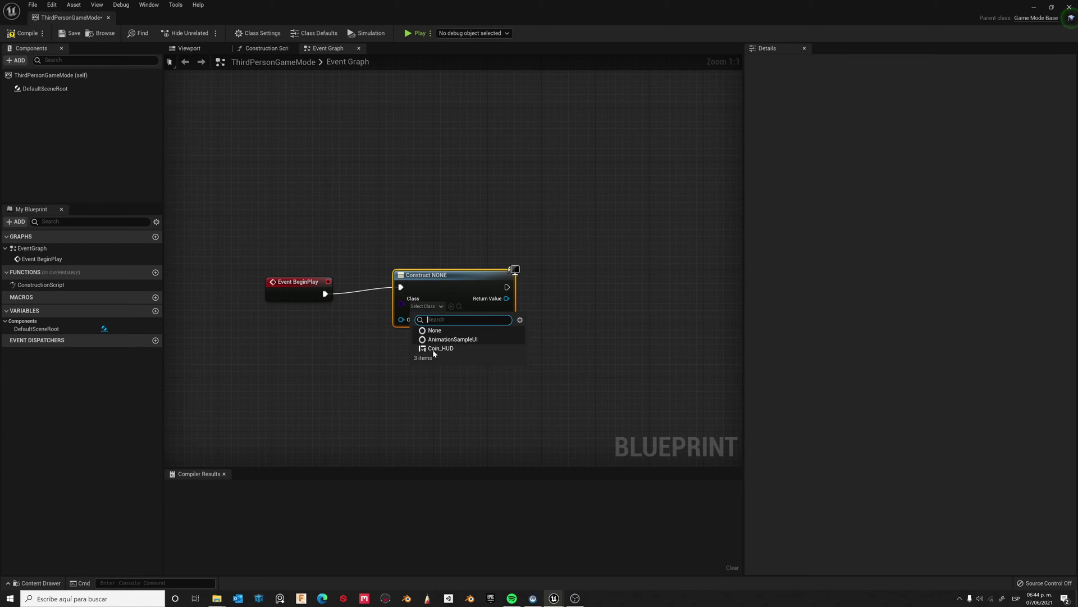
left_click(442, 348)
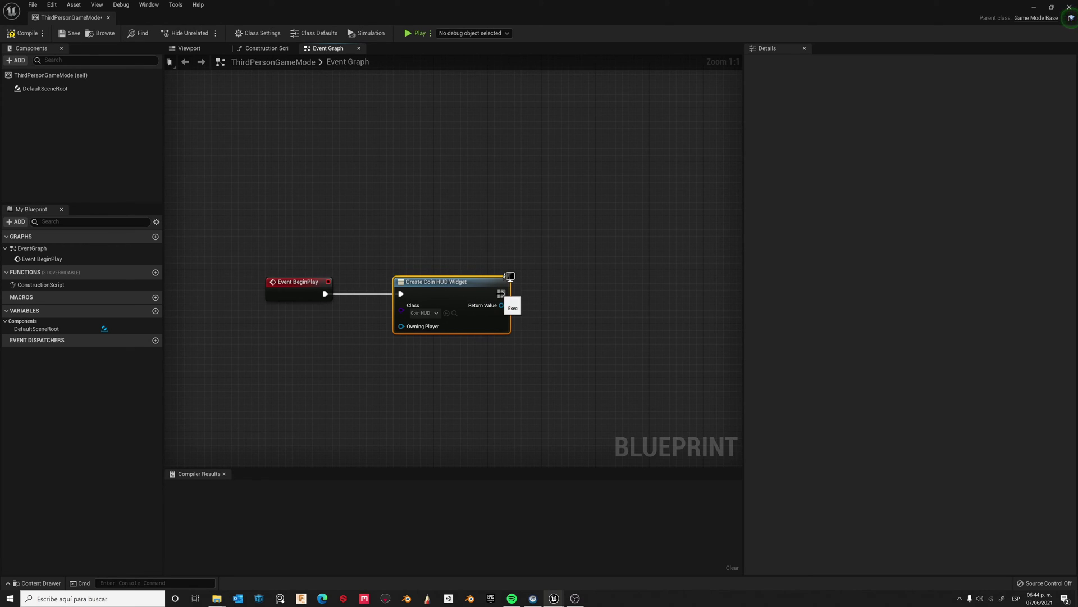
Add an Add to Viewport node after Create Widget, with the widget's Return Value wired to Target.
left_click_drag(501, 293, 564, 297)
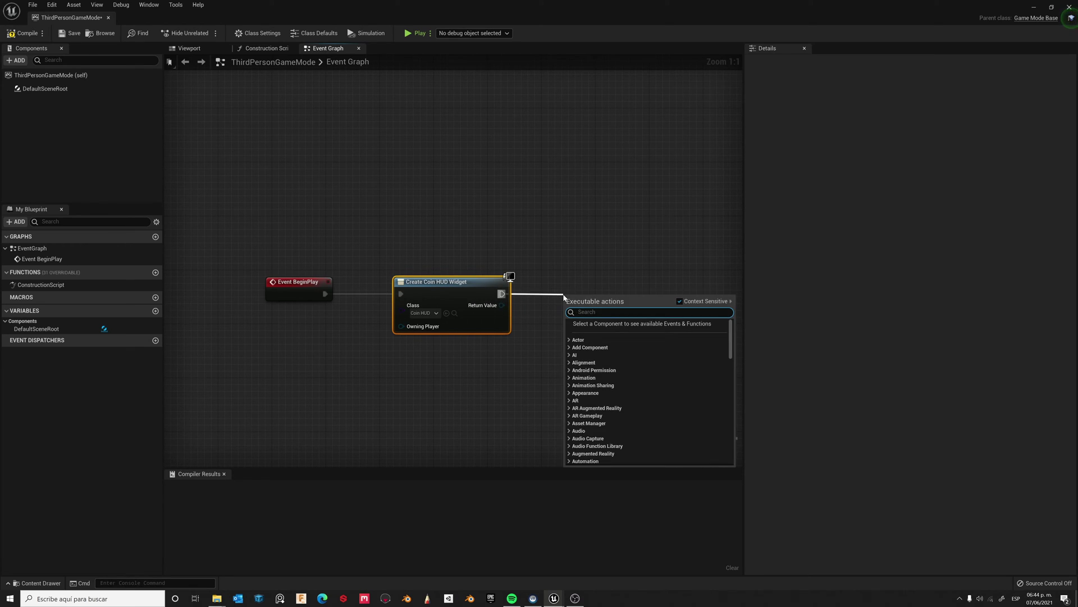
type("addto")
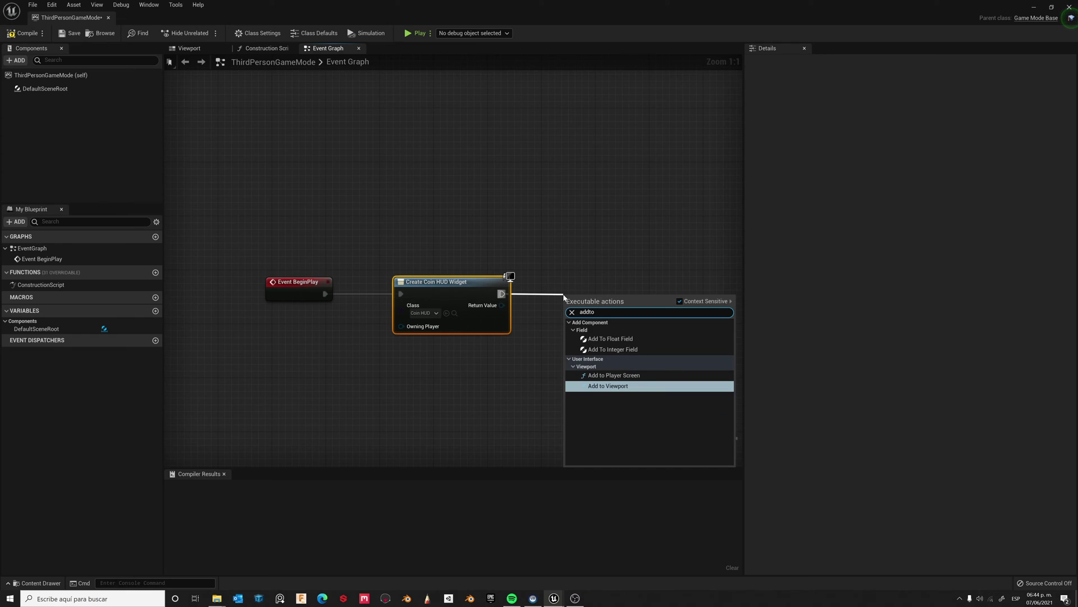
left_click(623, 385)
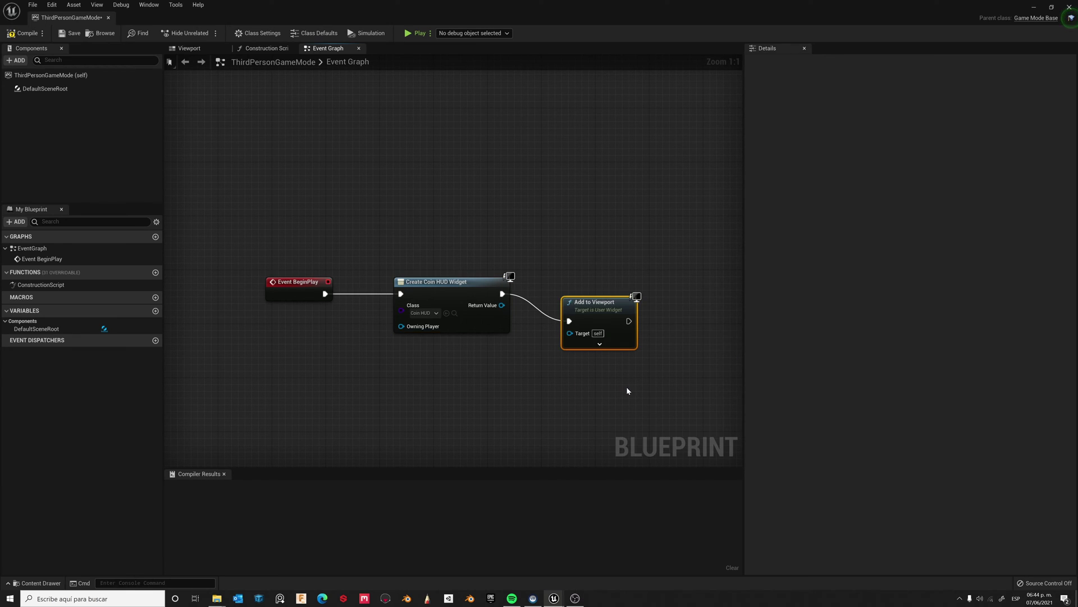
left_click_drag(604, 294, 616, 274)
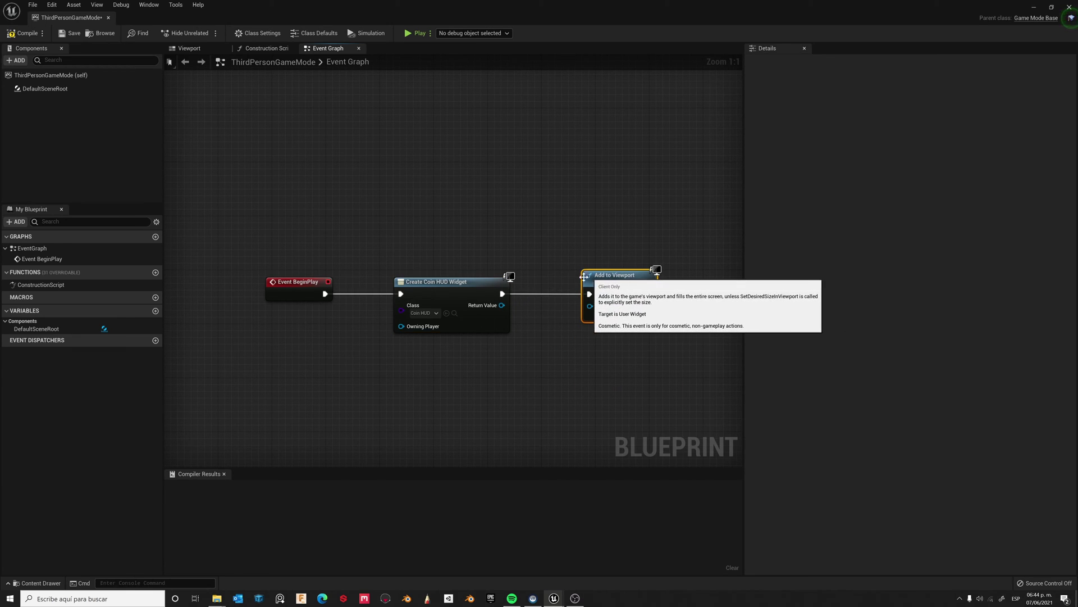
left_click_drag(502, 305, 594, 307)
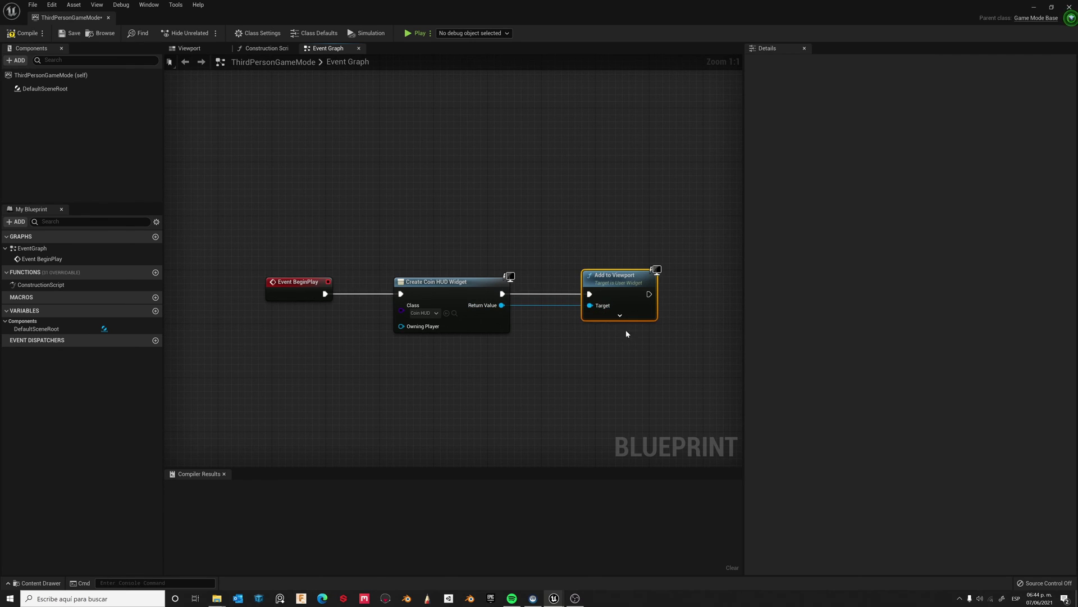
Compile and save the ThirdPersonGameMode blueprint, then close its editor.
left_click(23, 33)
left_click(73, 33)
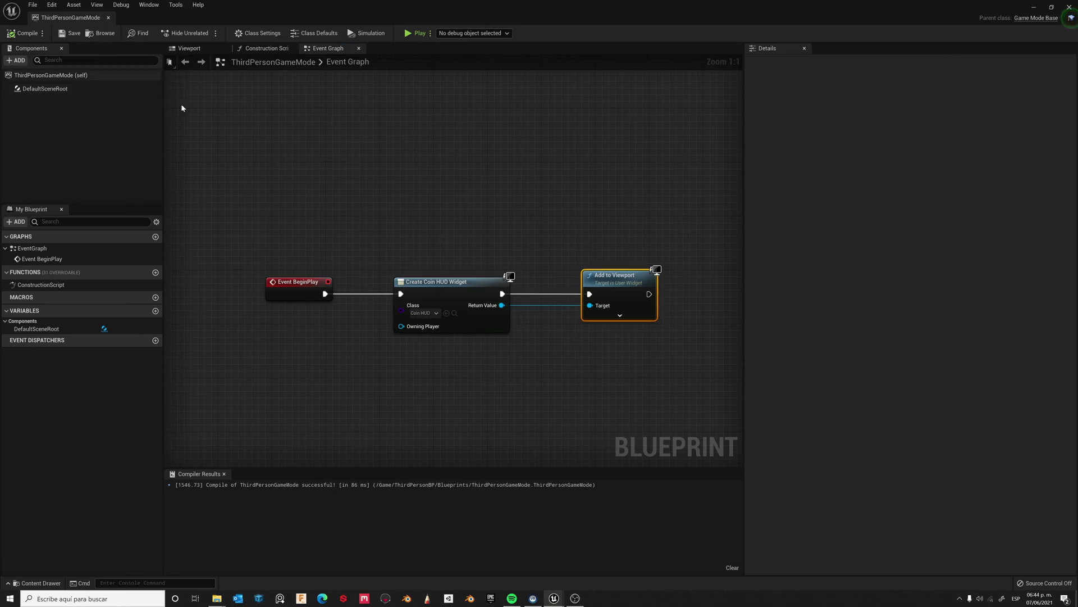
left_click(1069, 8)
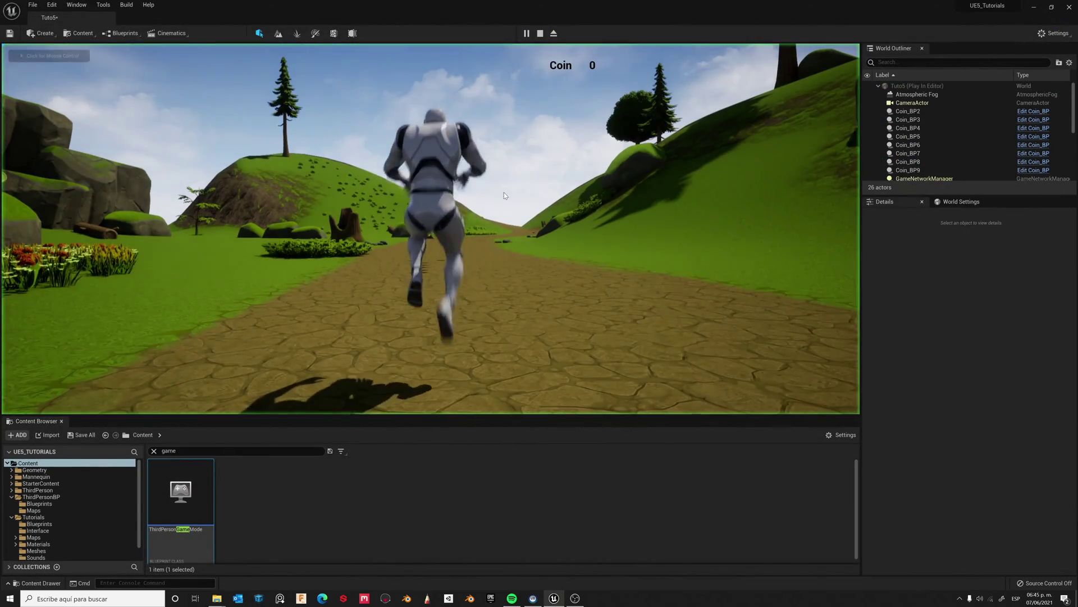
Playtest the level fullscreen and run the character over coins to check the HUD counter.
left_click(504, 192)
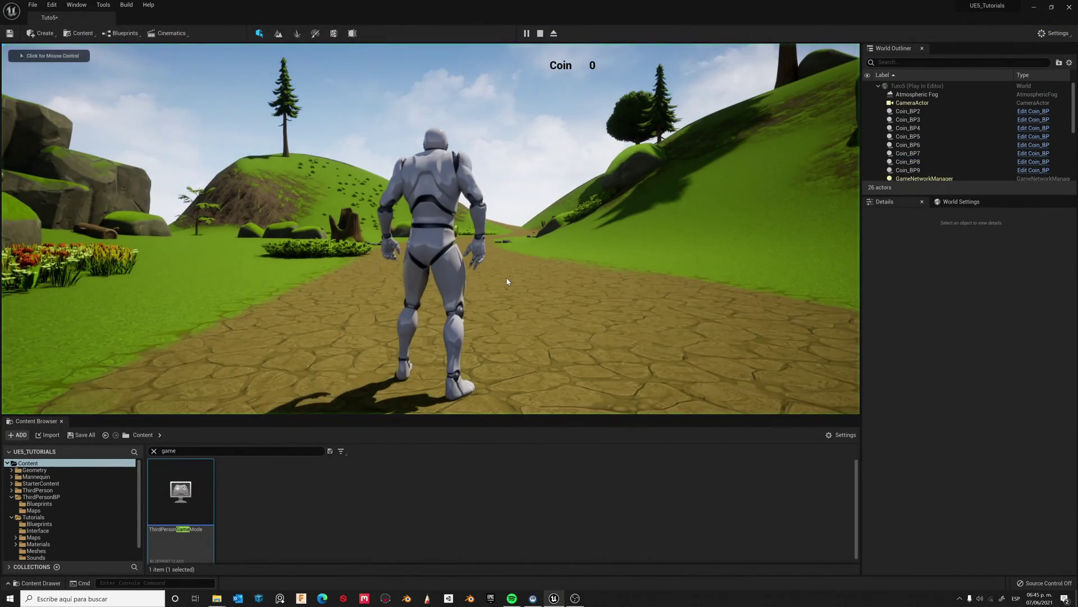
key("F11")
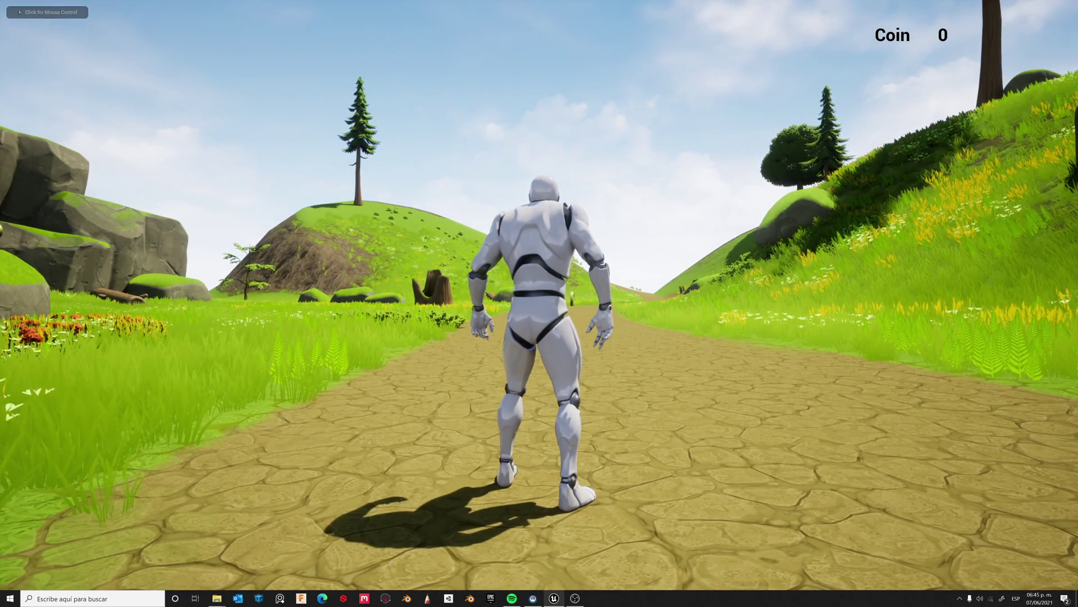
left_click(539, 303)
key("a")
key("w")
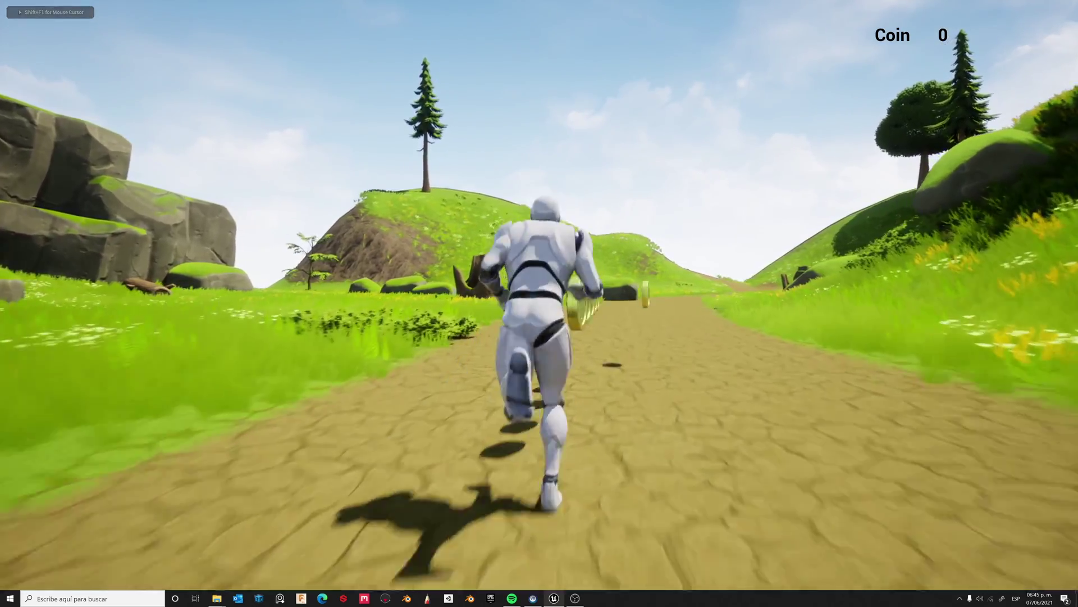
key("s")
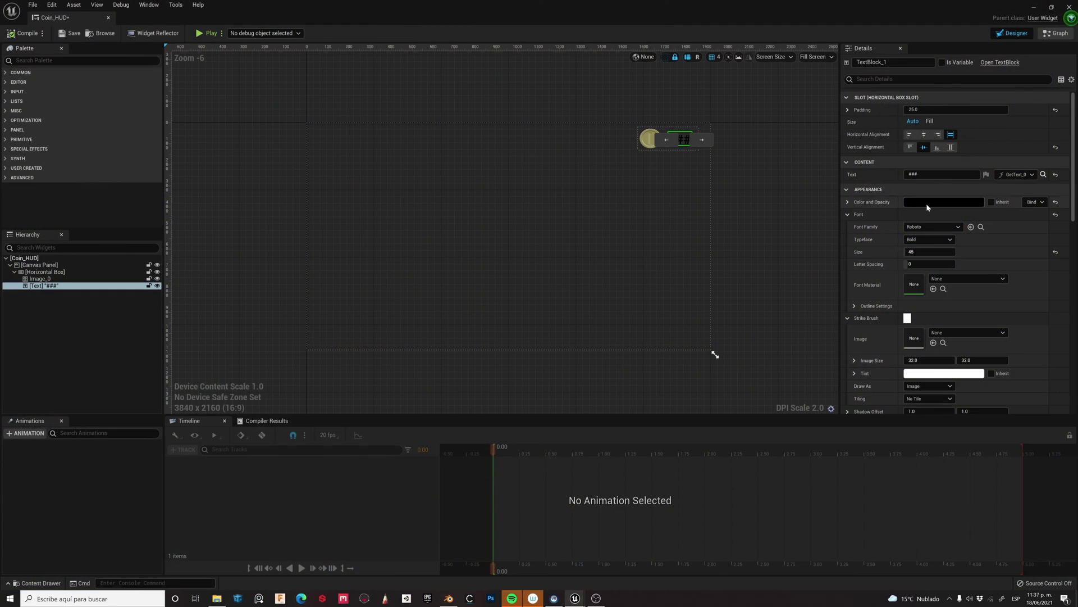
Change the Coin_HUD count text's colour to green in the Color Picker.
left_click(933, 202)
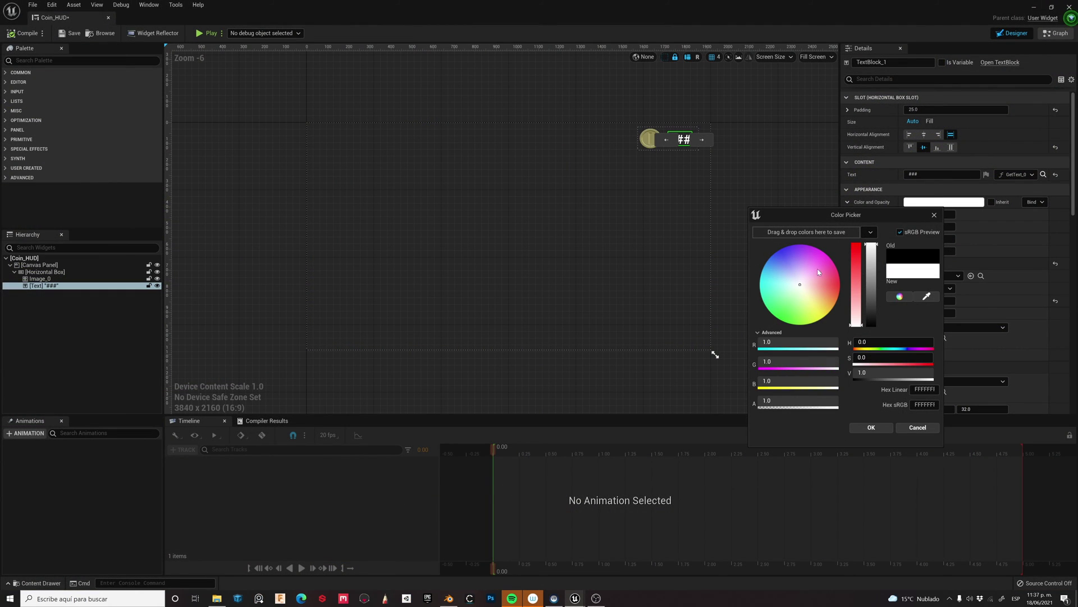
left_click(874, 427)
left_click(789, 252)
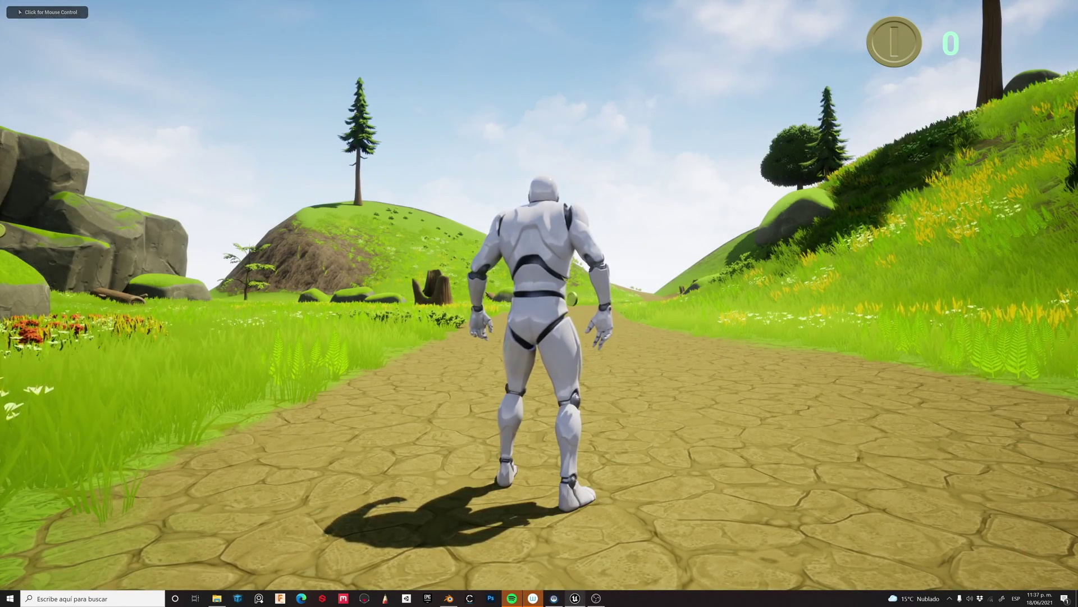
Play again and collect coins along the path until the green counter reads 7.
left_click(540, 303)
key("w")
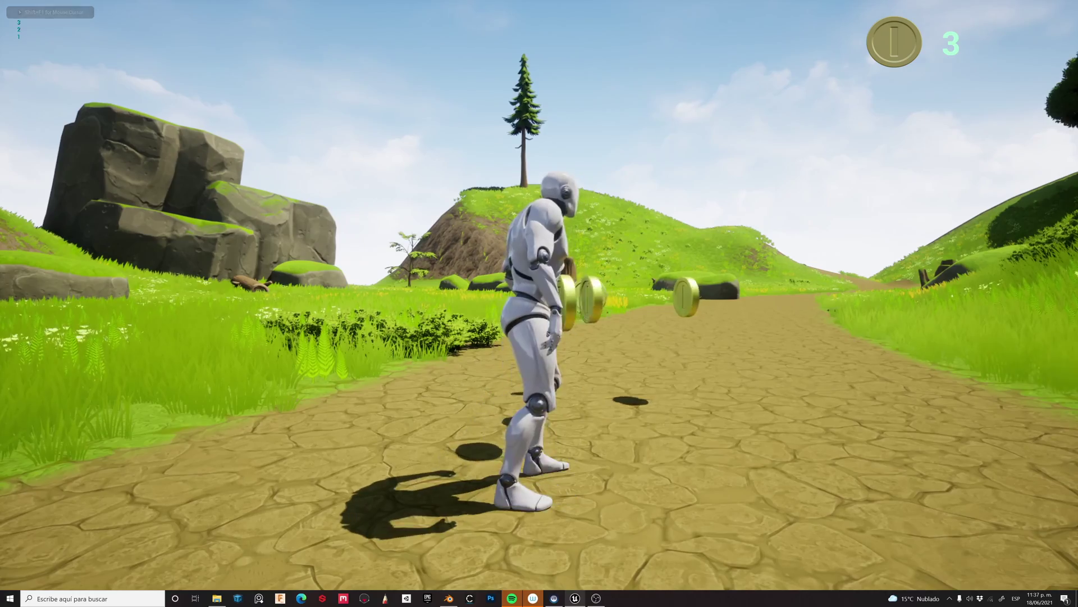
key("w")
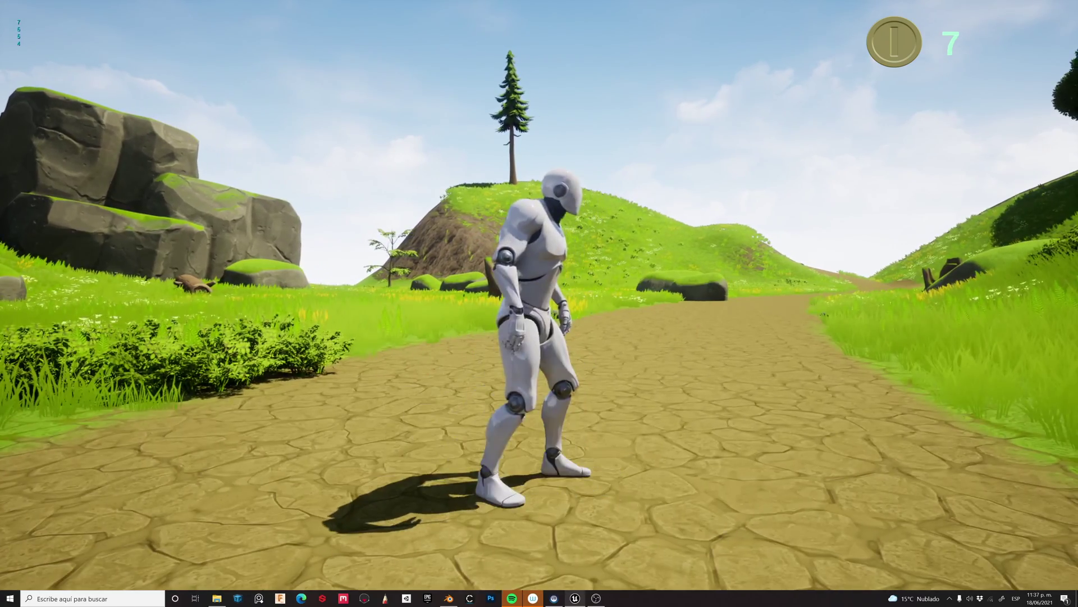